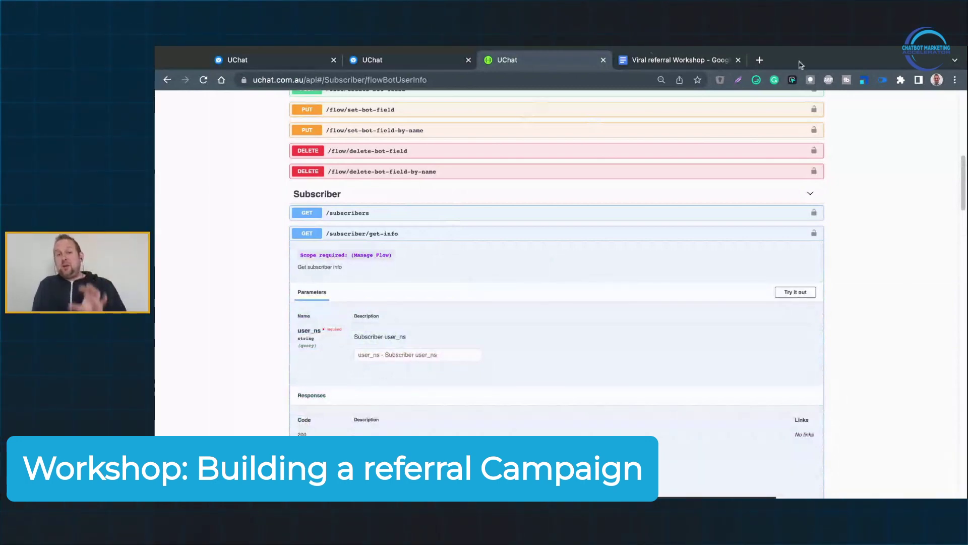
Attach a new Action #1 step to Condition #1's Otherwise branch
{"action": "left_click", "coordinate": [402, 64]}
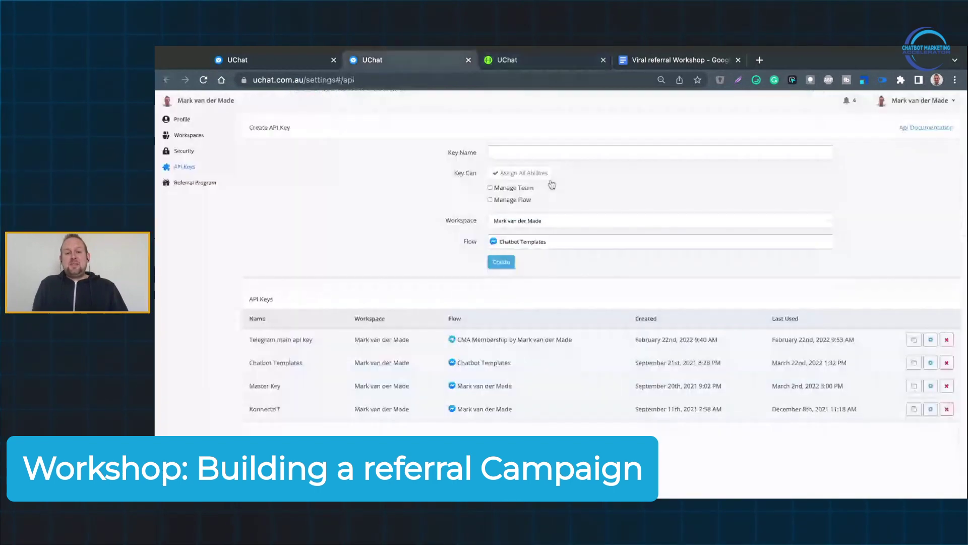
{"action": "left_click", "coordinate": [241, 60]}
{"action": "left_click_drag", "start_coordinate": [499, 458], "coordinate": [586, 366]}
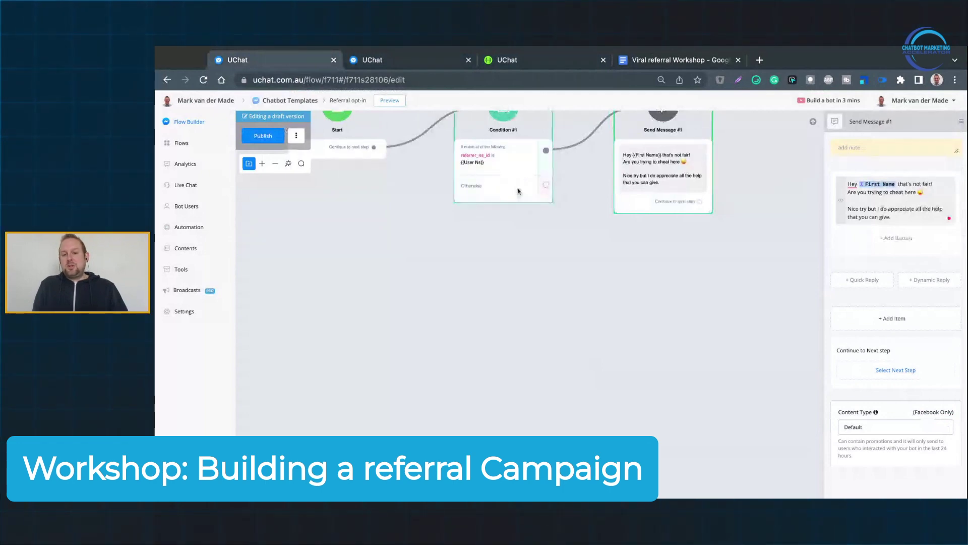
{"action": "left_click_drag", "start_coordinate": [547, 186], "coordinate": [461, 280]}
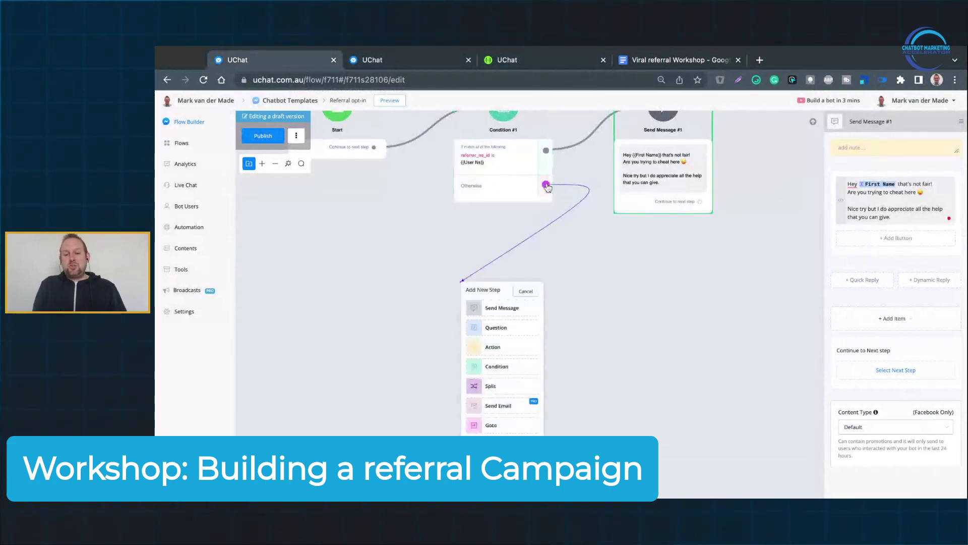
{"action": "left_click", "coordinate": [493, 352]}
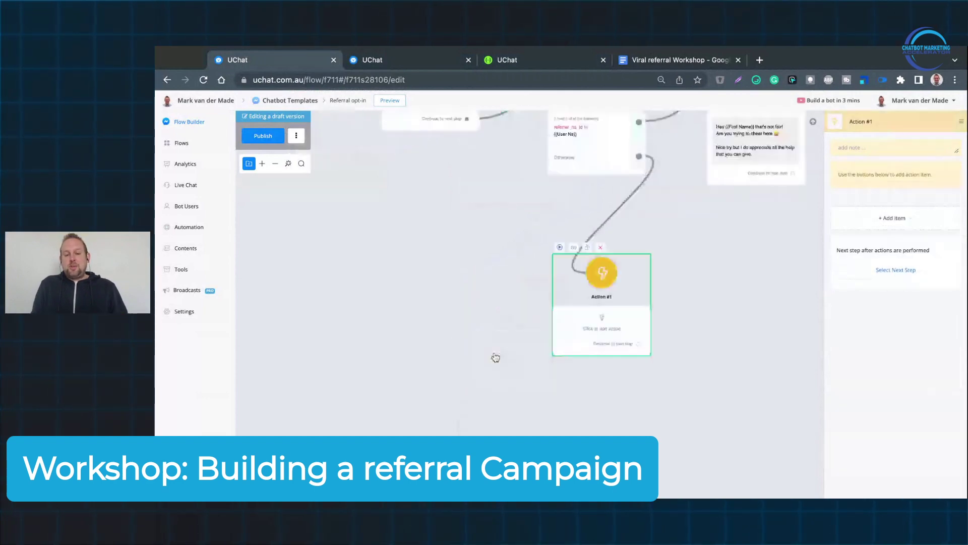
{"action": "left_click_drag", "start_coordinate": [581, 335], "coordinate": [603, 311]}
Add an External Request item to Action #1 from Advanced Actions
{"action": "left_click", "coordinate": [861, 224]}
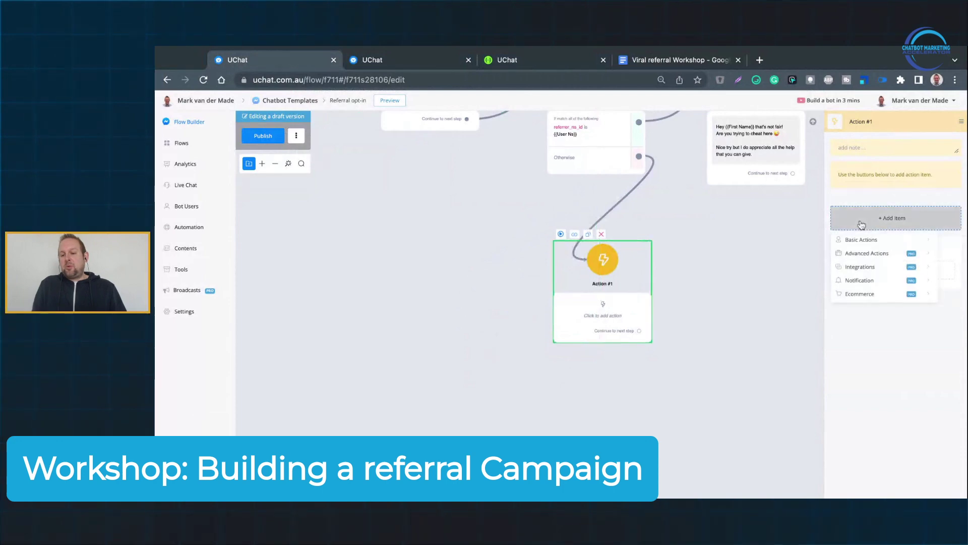
{"action": "mouse_move", "coordinate": [853, 253]}
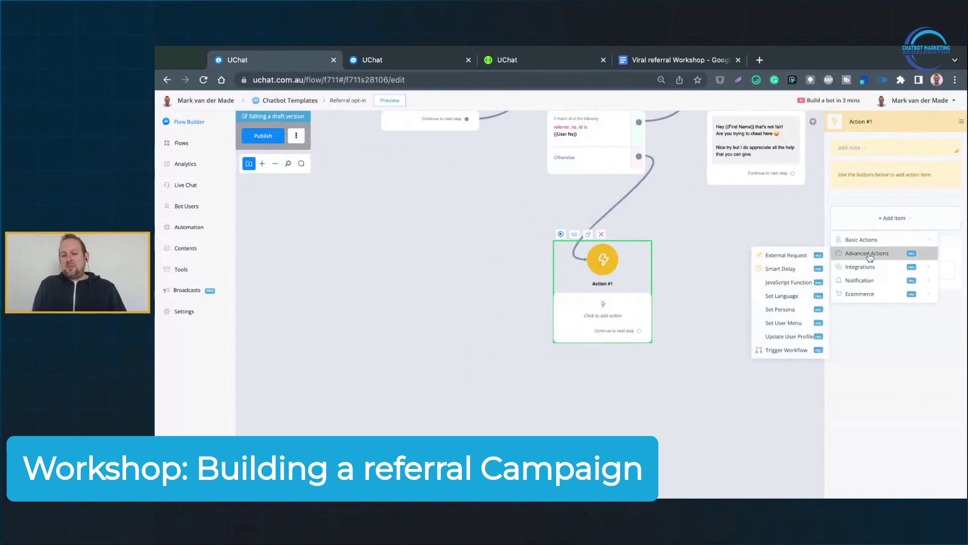
{"action": "left_click", "coordinate": [804, 261]}
Make the External Request a GET to the subscriber get-info URL with referrer_ns_id
{"action": "left_click", "coordinate": [857, 194]}
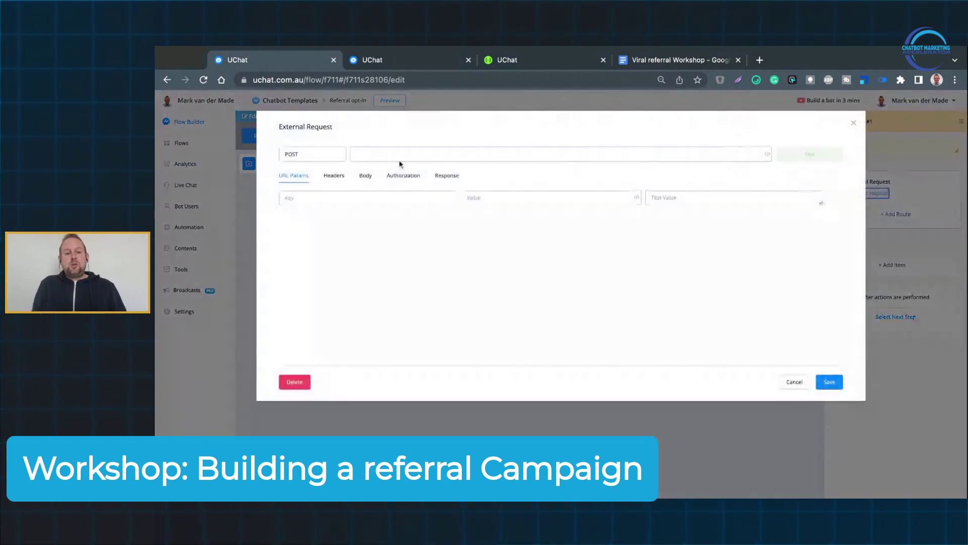
{"action": "left_click", "coordinate": [320, 156]}
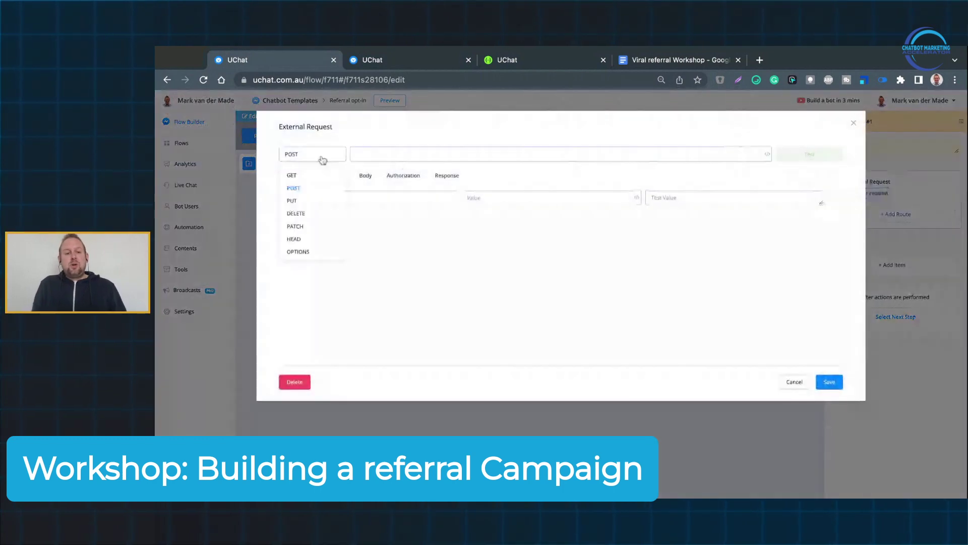
{"action": "left_click", "coordinate": [292, 172]}
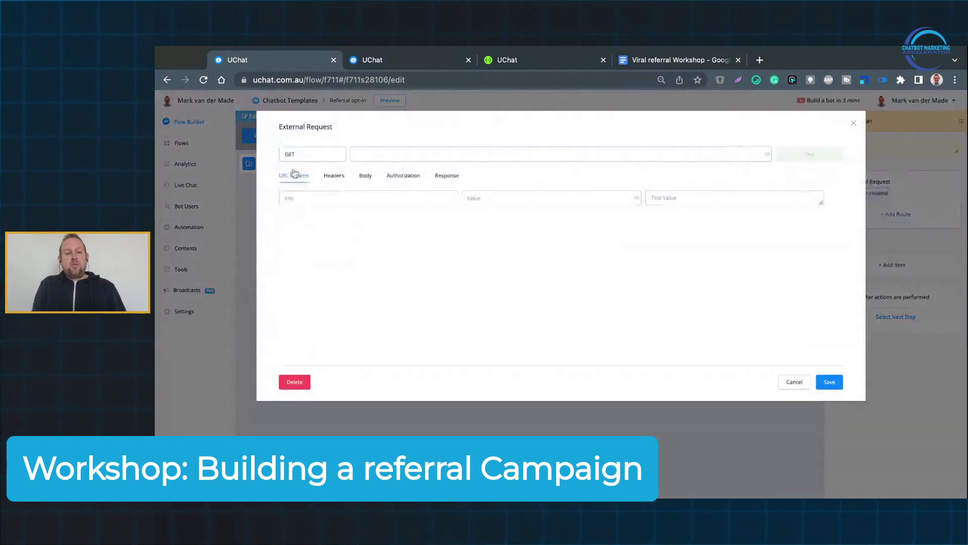
{"action": "left_click", "coordinate": [374, 155]}
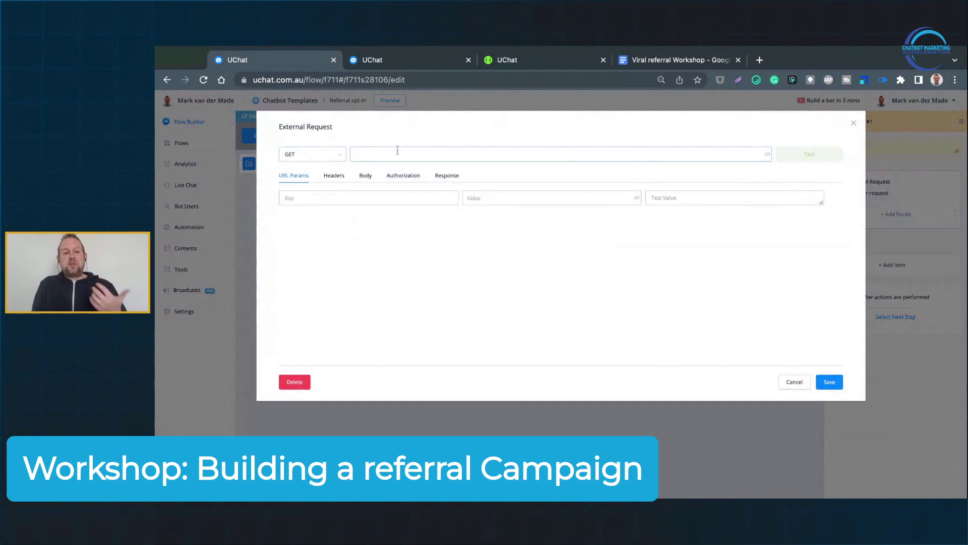
{"action": "type", "text": "https://www.uchat.com.au/api/subscriber/get-info?user_ns={{referrer_ns_id}}"}
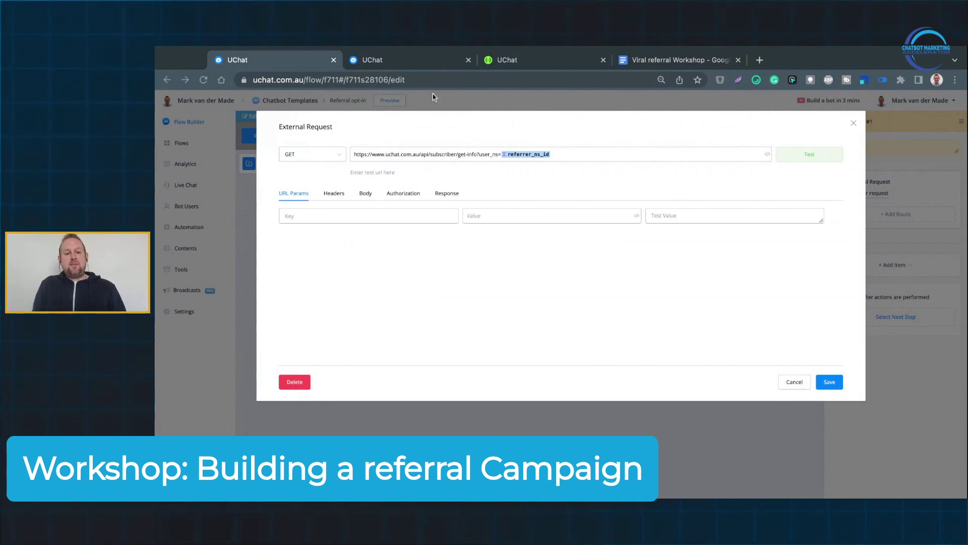
Add an Authorization header key, then switch to the API keys settings page
{"action": "left_click", "coordinate": [333, 194]}
{"action": "left_click", "coordinate": [340, 211]}
{"action": "type", "text": "Authorization"}
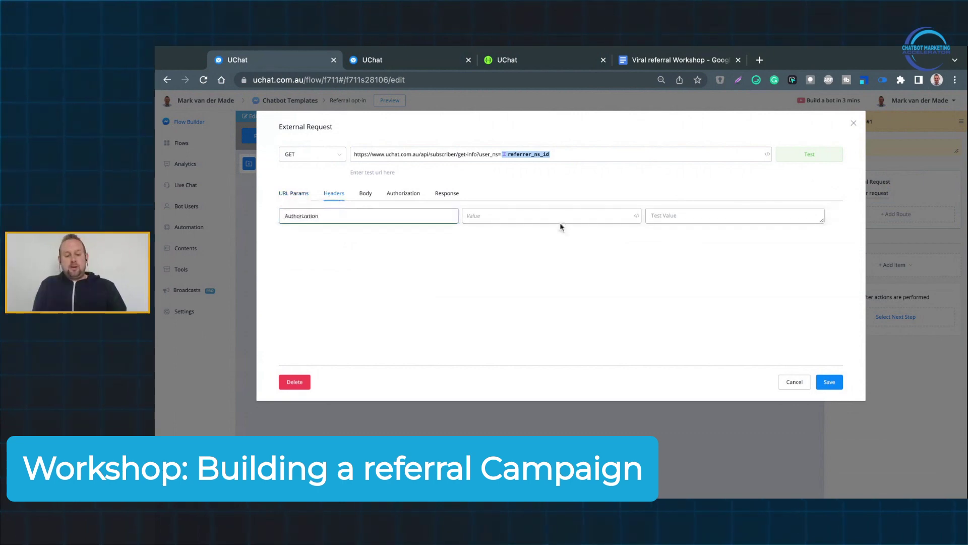
{"action": "left_click", "coordinate": [551, 217]}
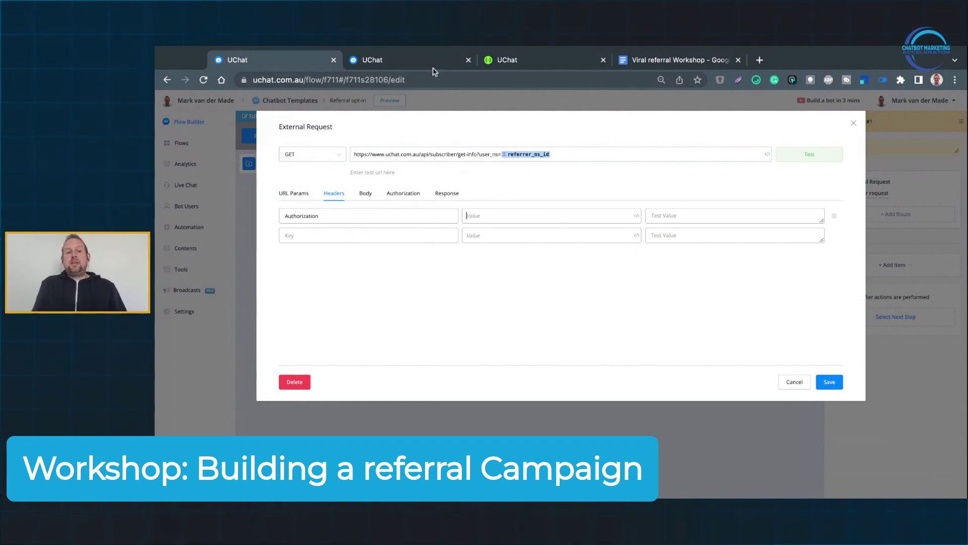
{"action": "left_click", "coordinate": [411, 65]}
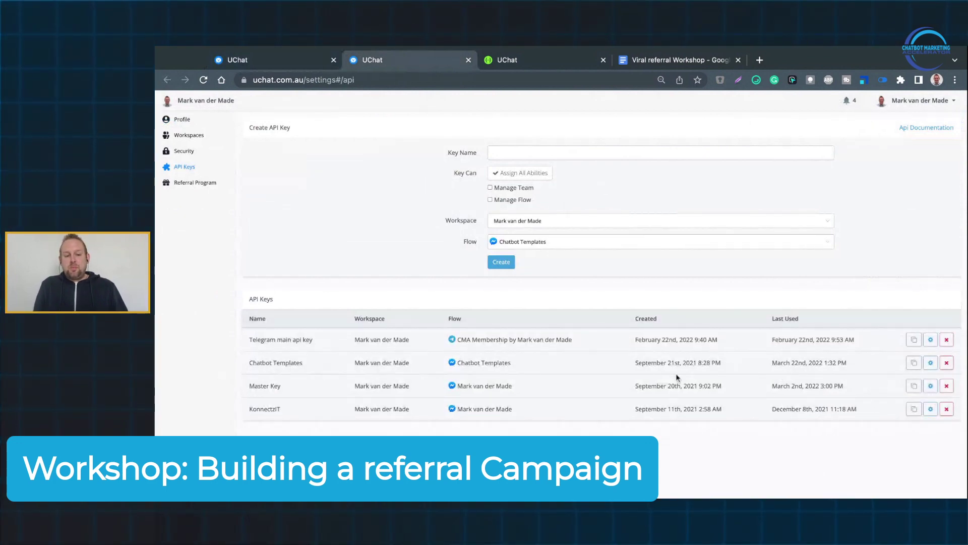
Copy the Chatbot Templates API key after reviewing its permissions and flow, then return to the request
{"action": "left_click", "coordinate": [915, 364]}
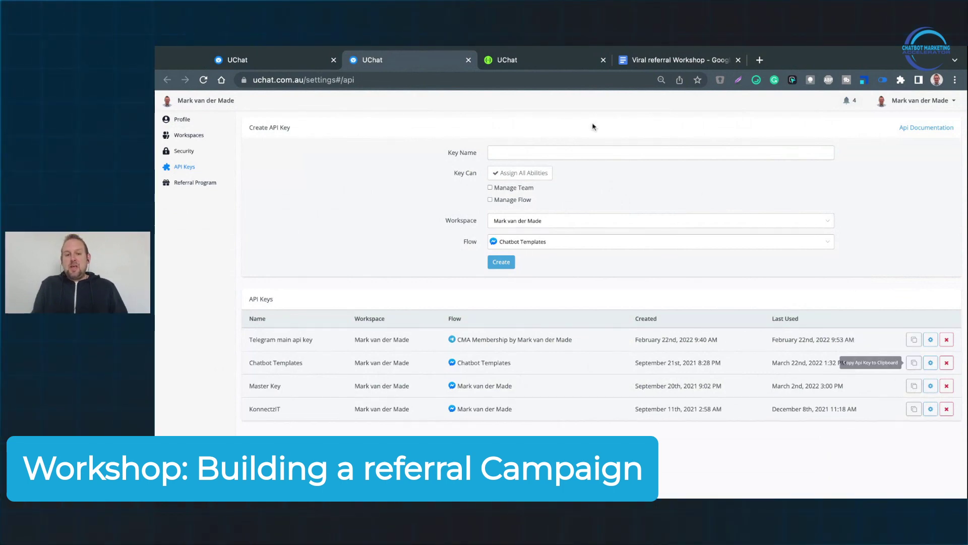
{"action": "left_click", "coordinate": [555, 154]}
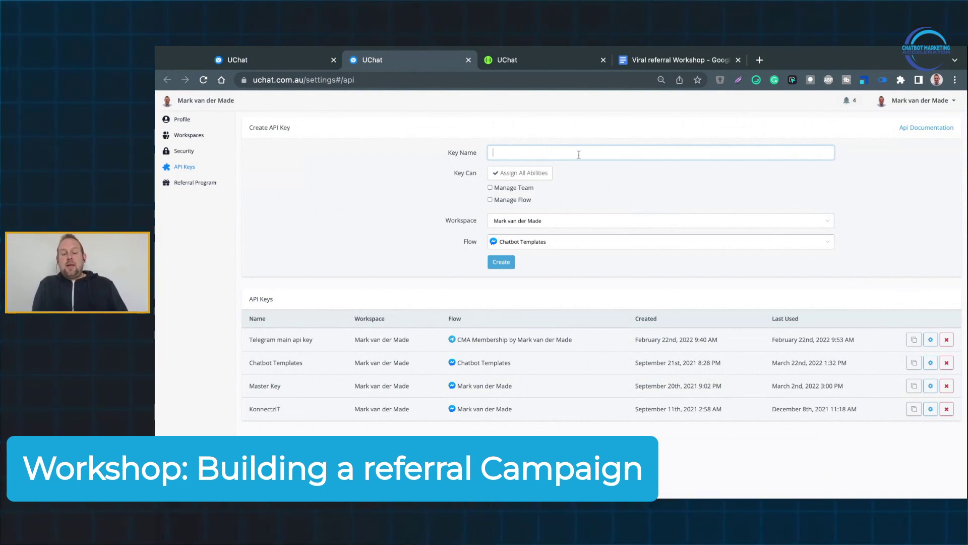
{"action": "left_click", "coordinate": [537, 174]}
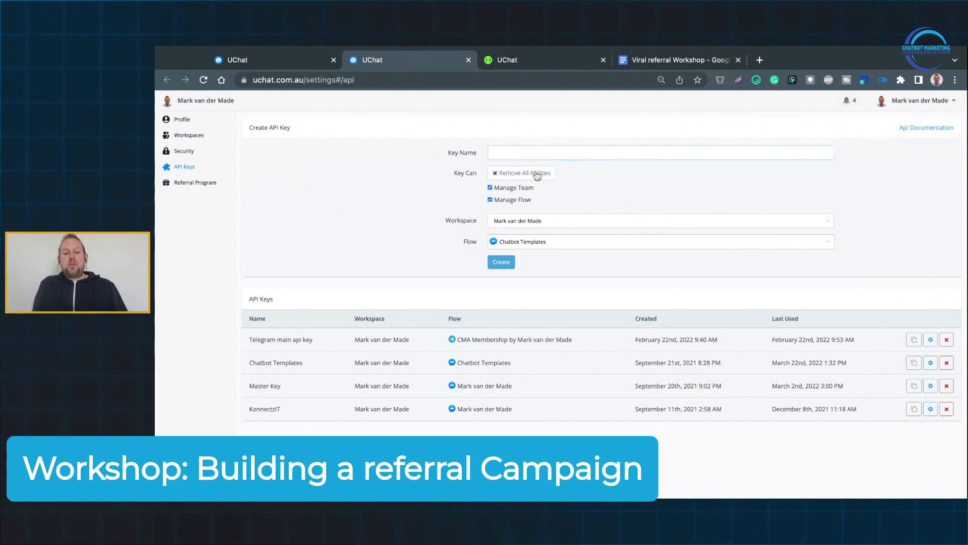
{"action": "left_click", "coordinate": [520, 200]}
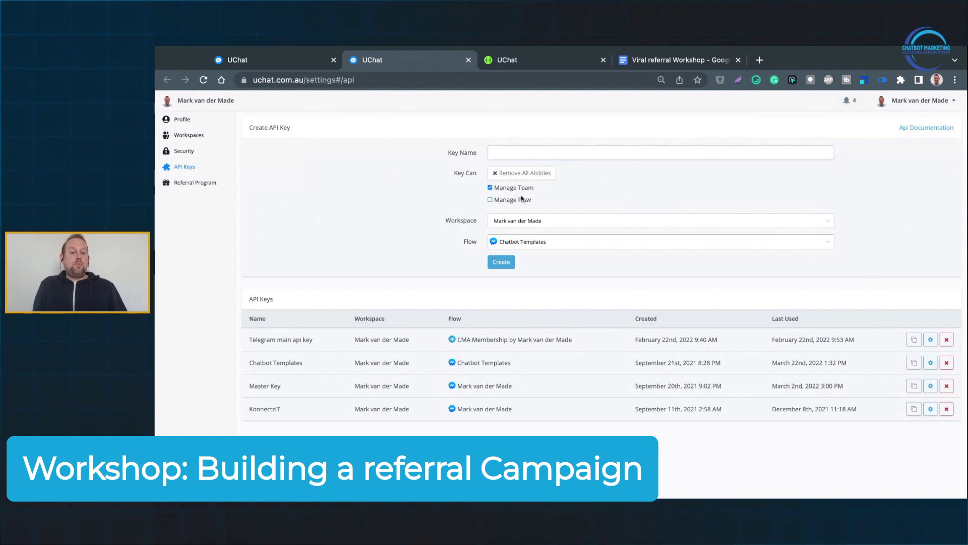
{"action": "left_click", "coordinate": [523, 188]}
{"action": "left_click", "coordinate": [523, 200]}
{"action": "left_click", "coordinate": [582, 242]}
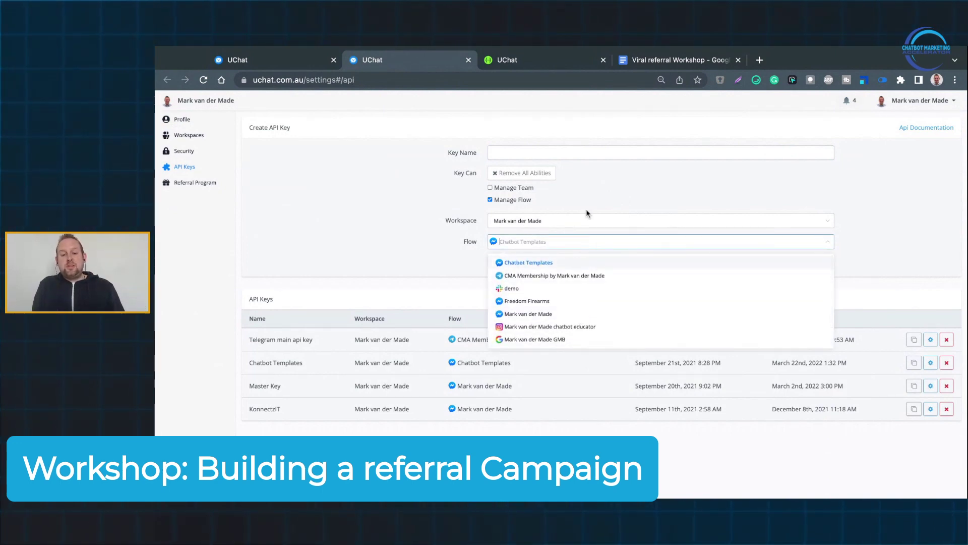
{"action": "left_click", "coordinate": [570, 263]}
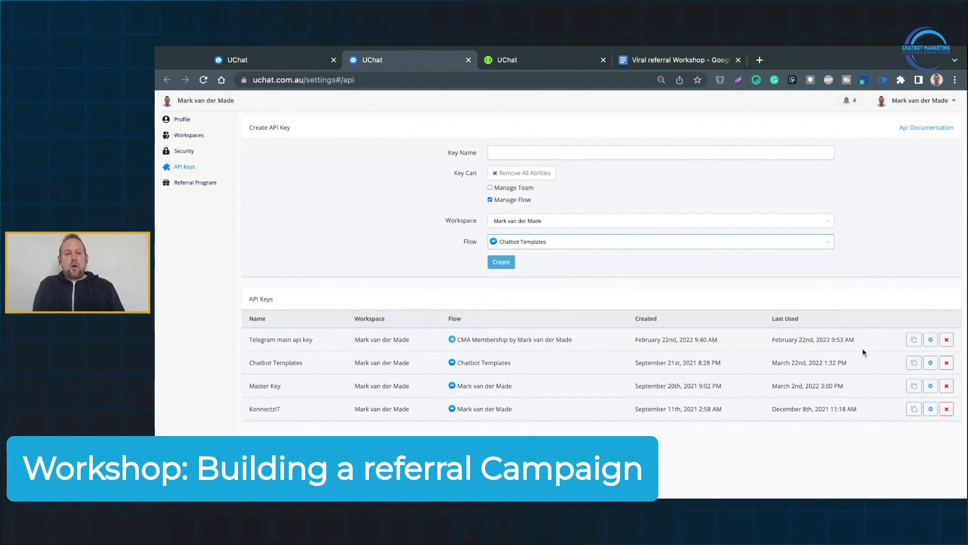
{"action": "left_click", "coordinate": [311, 63]}
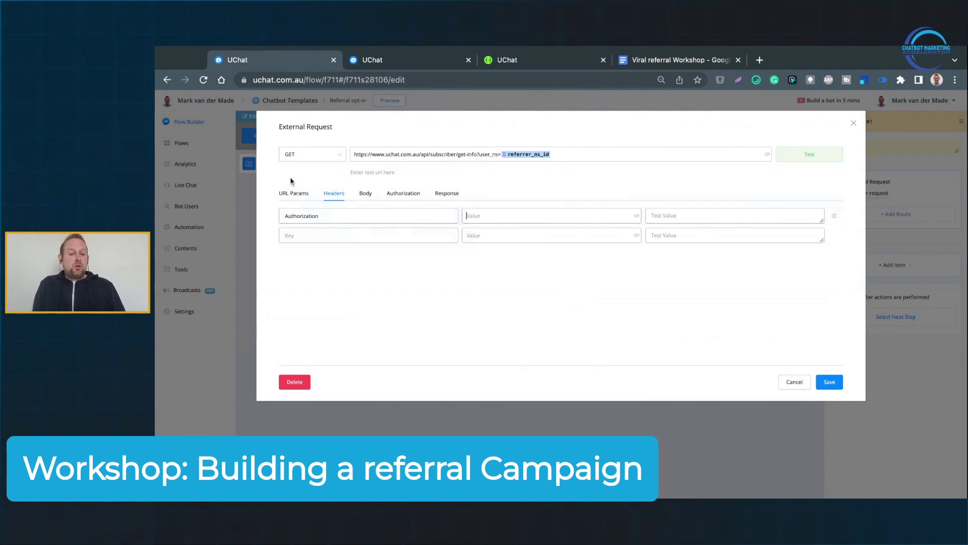
Enter 'Bearer {{chatbot_api_key}}' as the Authorization header value, then delete that header row
{"action": "left_click", "coordinate": [487, 216]}
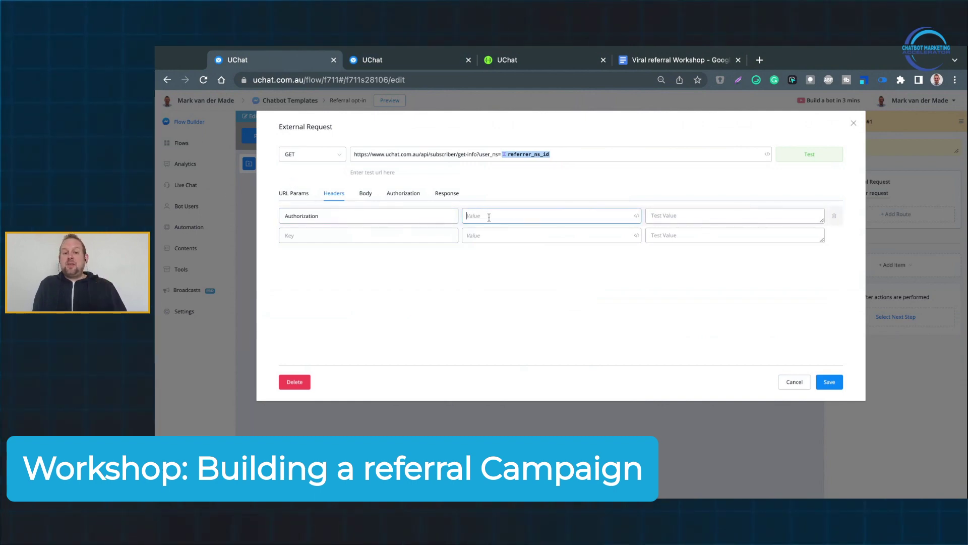
{"action": "type", "text": "Bearer "}
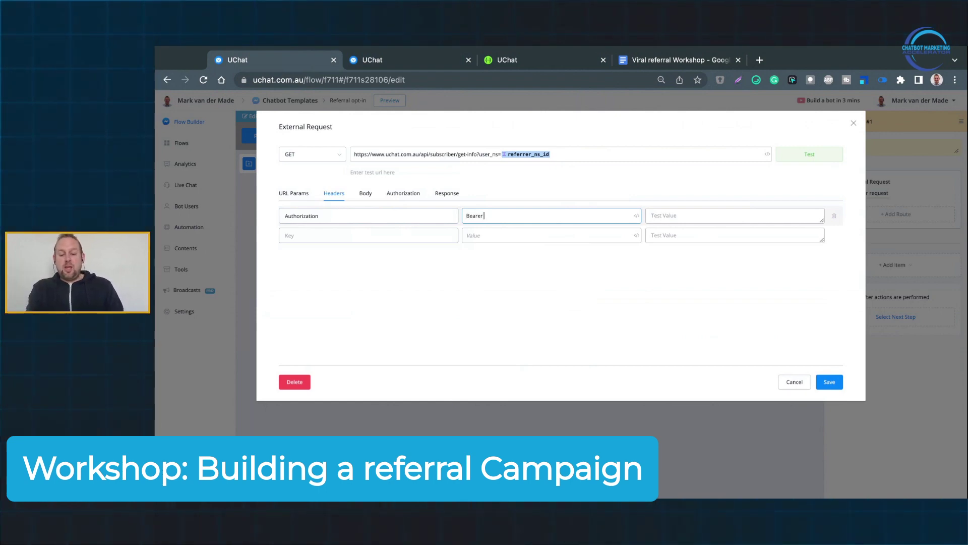
{"action": "type", "text": "{{api"}
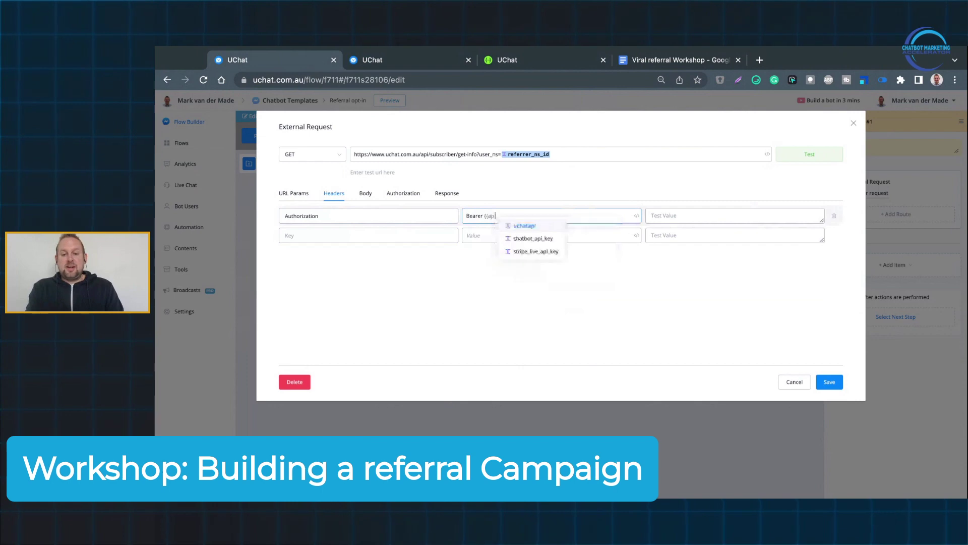
{"action": "left_click", "coordinate": [554, 242]}
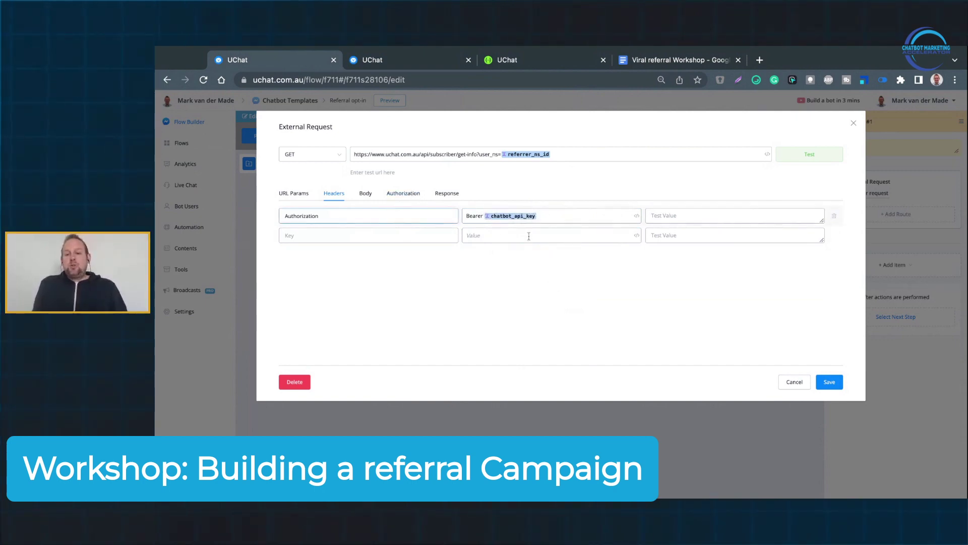
{"action": "left_click", "coordinate": [836, 218]}
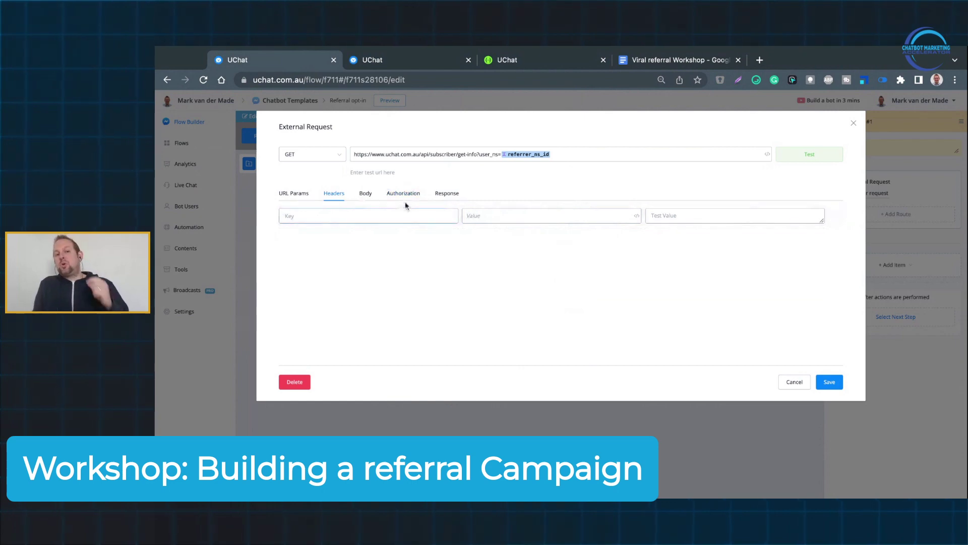
Set the request's authorization to Bearer Token using the {{chatbot_api_key}} variable
{"action": "left_click", "coordinate": [404, 196]}
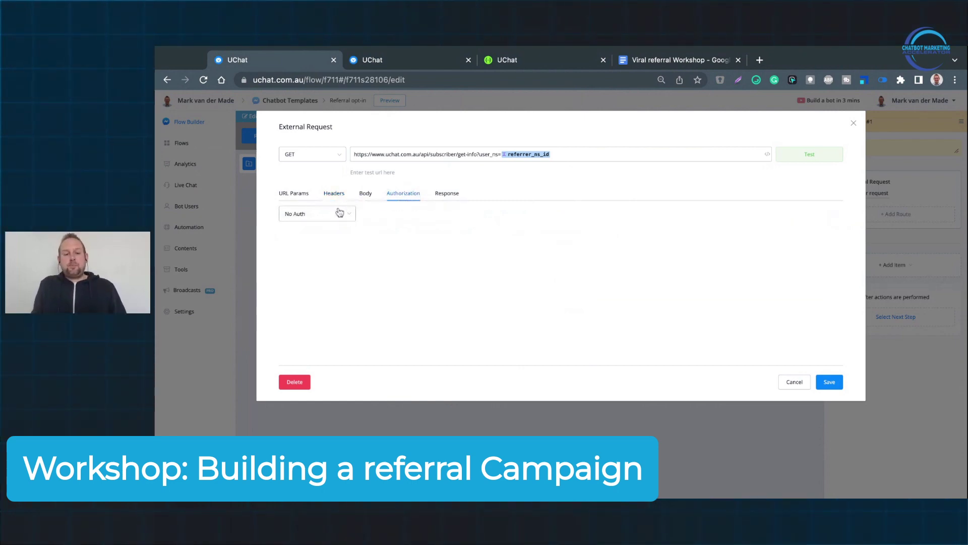
{"action": "left_click", "coordinate": [339, 213]}
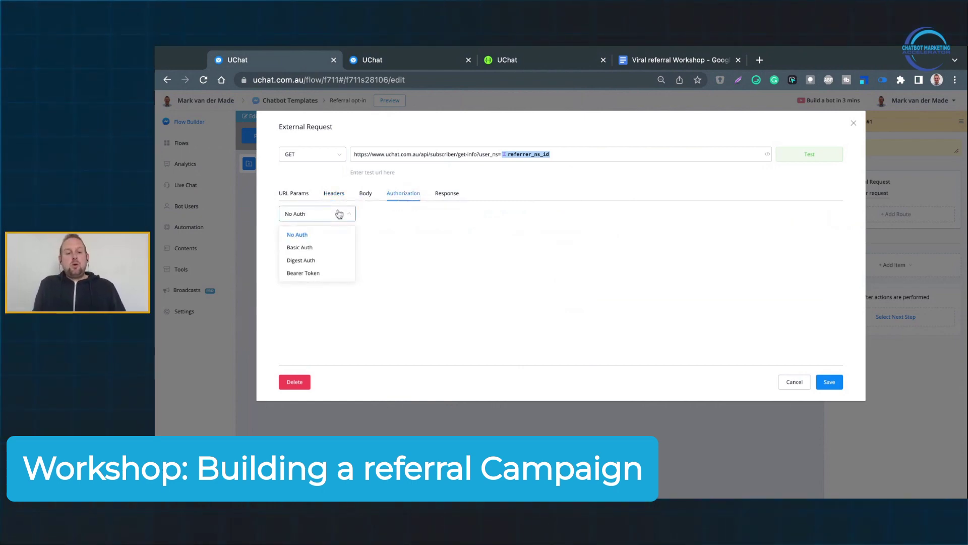
{"action": "left_click", "coordinate": [313, 273]}
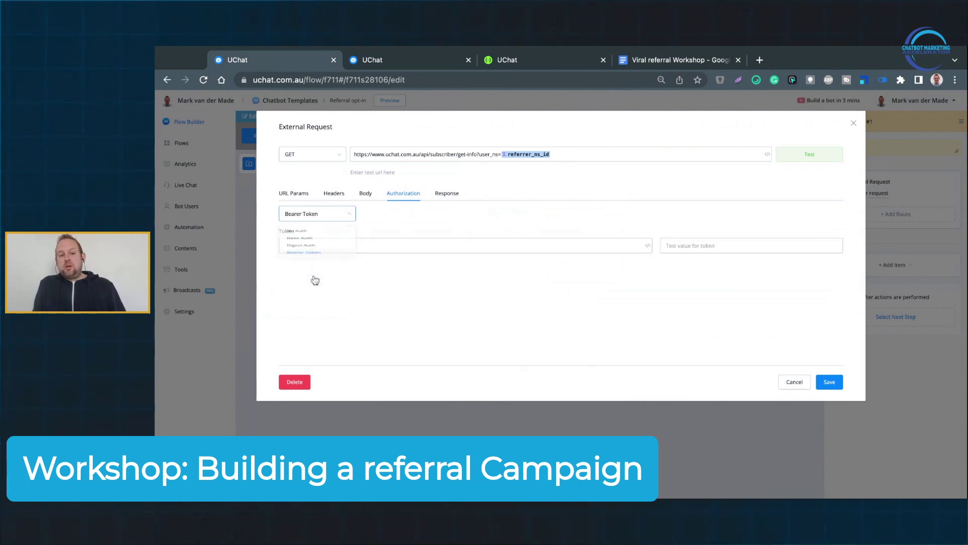
{"action": "left_click", "coordinate": [437, 243]}
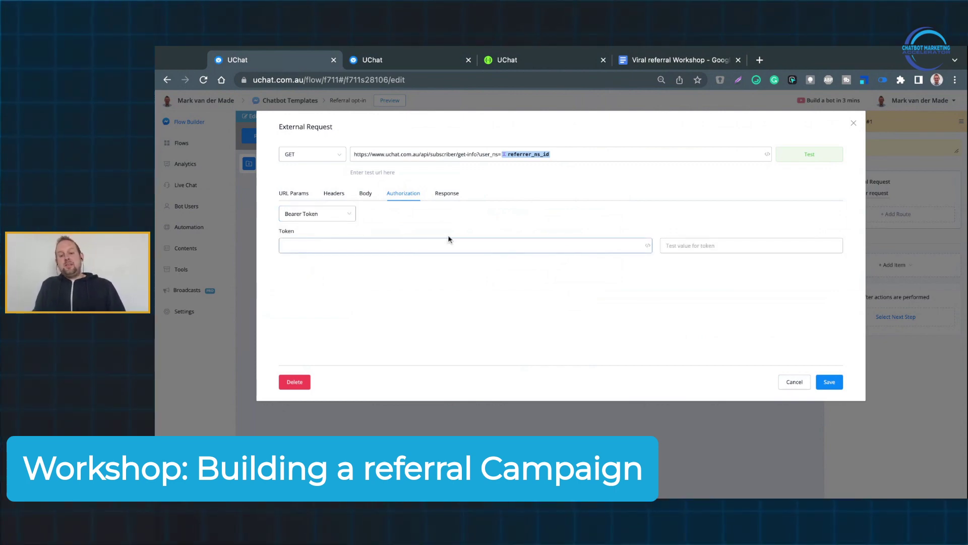
{"action": "type", "text": "{{"}
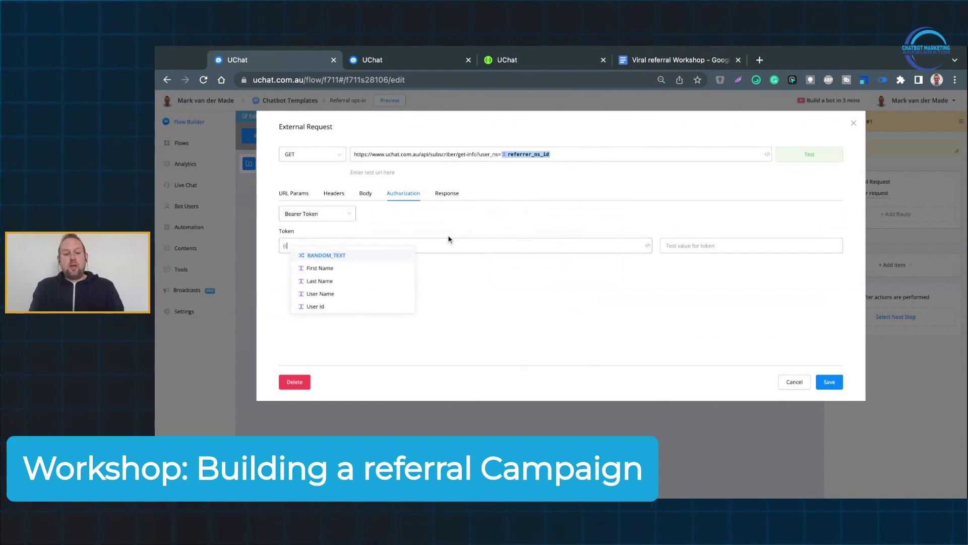
{"action": "type", "text": "api"}
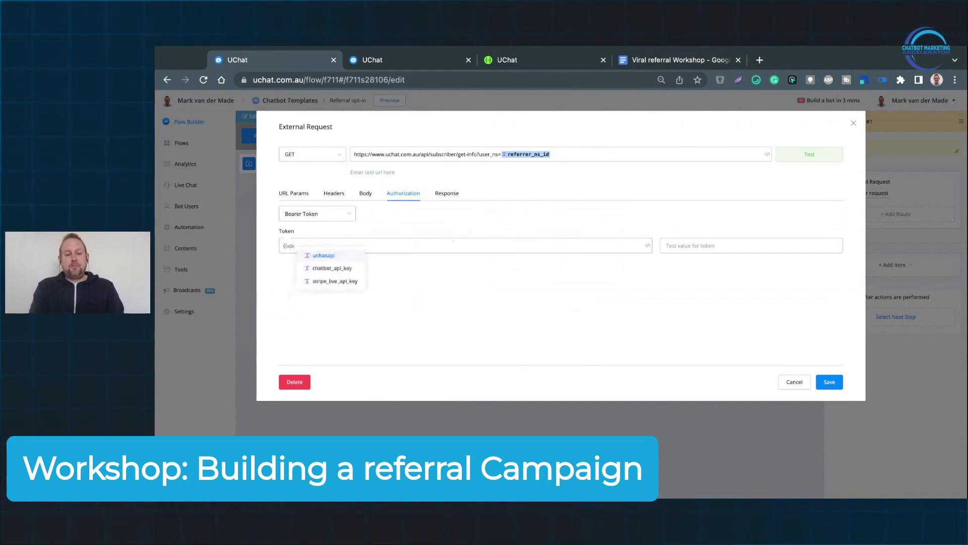
{"action": "key", "text": "Down"}
{"action": "key", "text": "Return"}
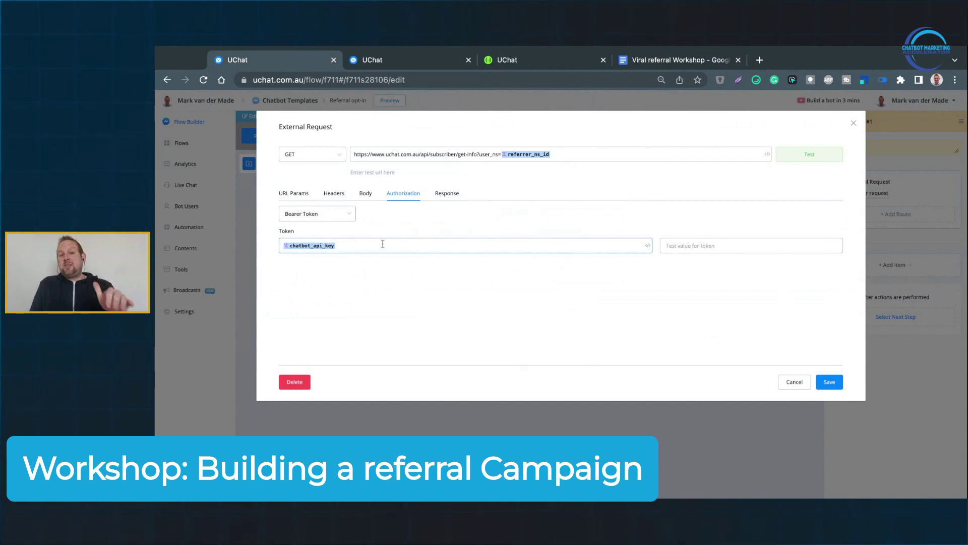
Paste the API key copied from the API keys page as the token's test value
{"action": "left_click", "coordinate": [384, 60]}
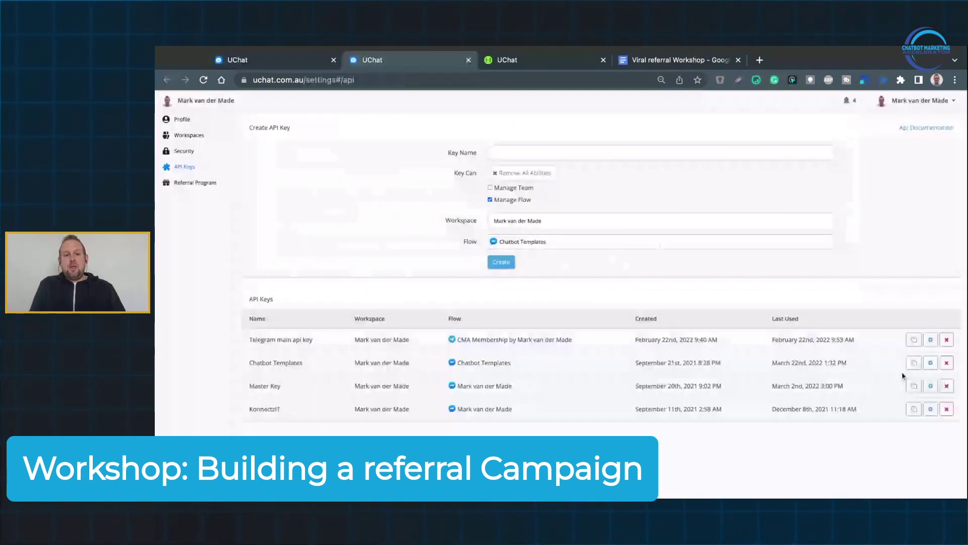
{"action": "left_click", "coordinate": [272, 60]}
{"action": "left_click", "coordinate": [750, 247]}
{"action": "key", "text": "super+v"}
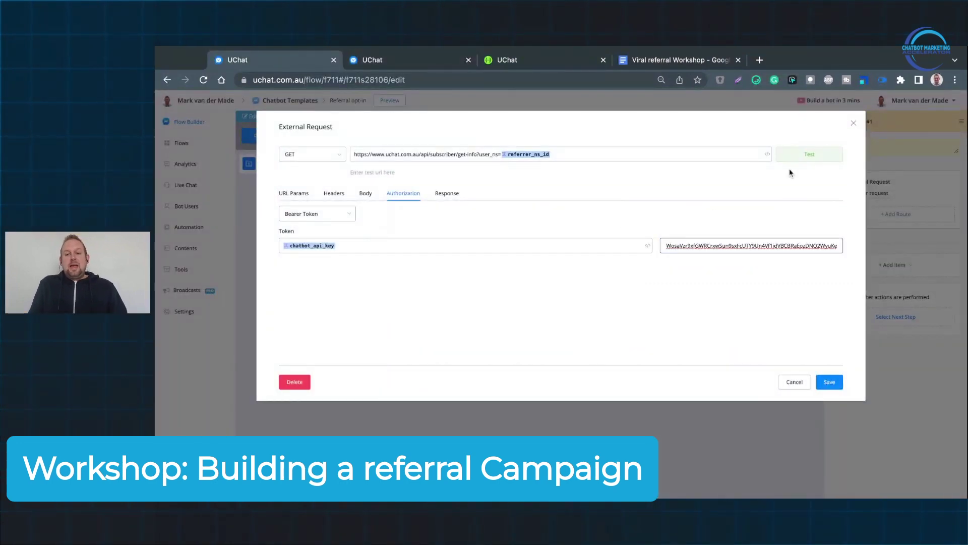
{"action": "left_click", "coordinate": [670, 219]}
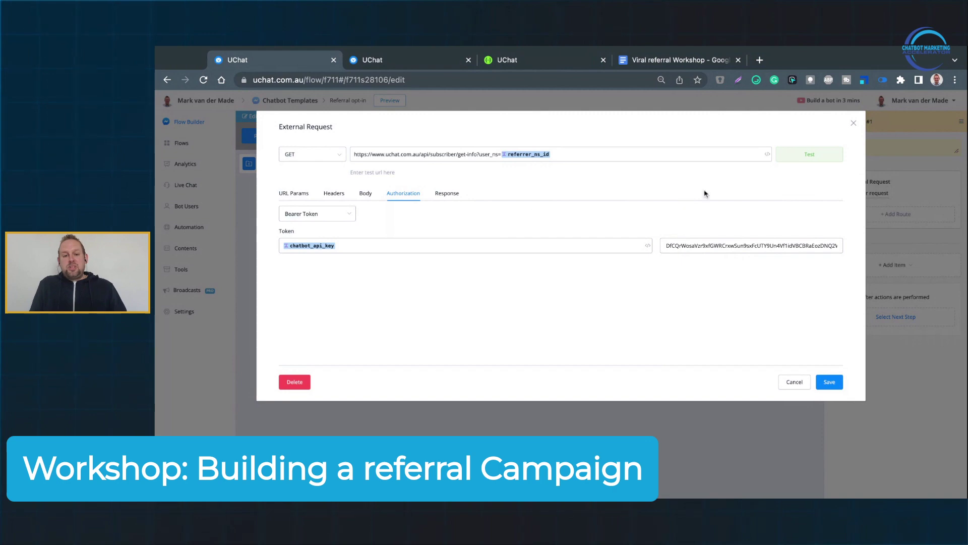
{"action": "left_click", "coordinate": [333, 193]}
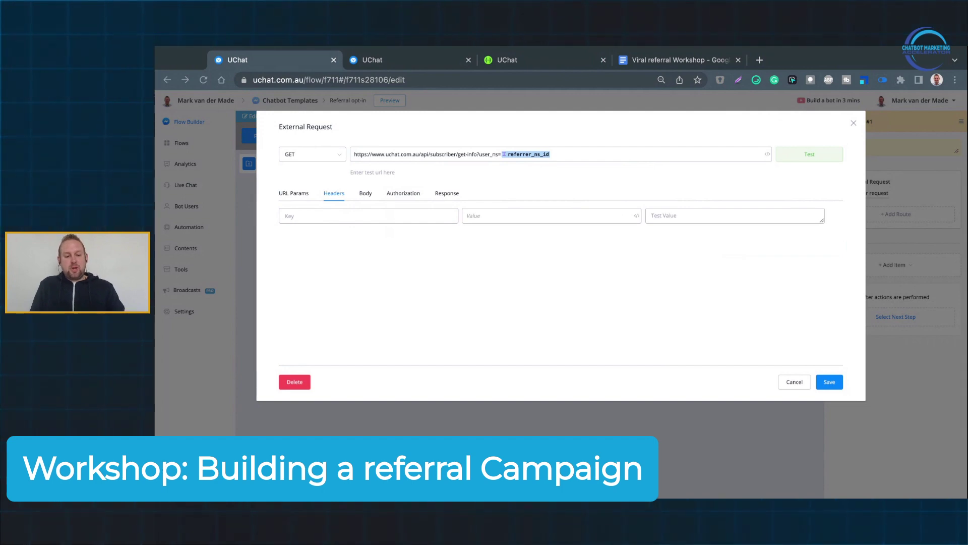
Add an 'accept: application/json' header, keeping the body type as none
{"action": "left_click", "coordinate": [399, 154]}
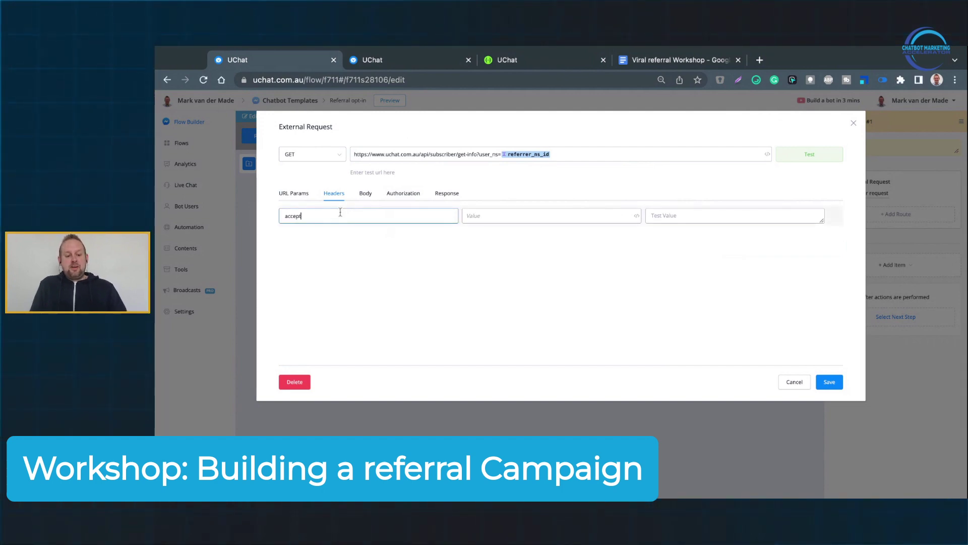
{"action": "left_click", "coordinate": [497, 213]}
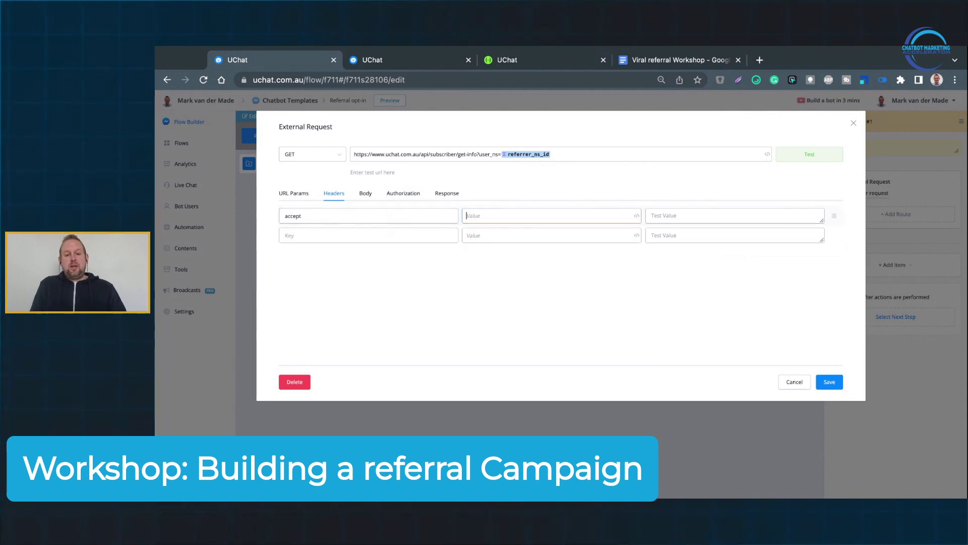
{"action": "key", "text": "super+Tab"}
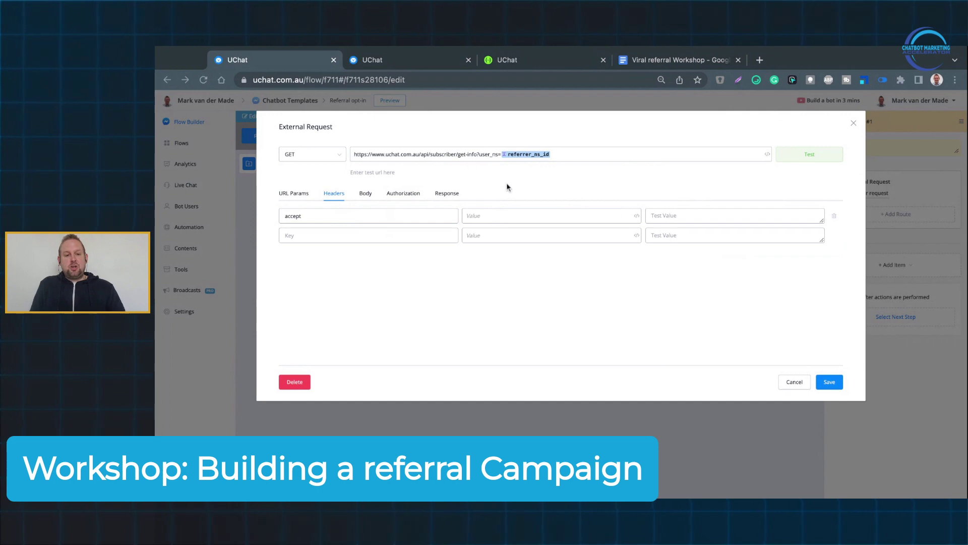
{"action": "left_click", "coordinate": [513, 220]}
{"action": "type", "text": "application/json"}
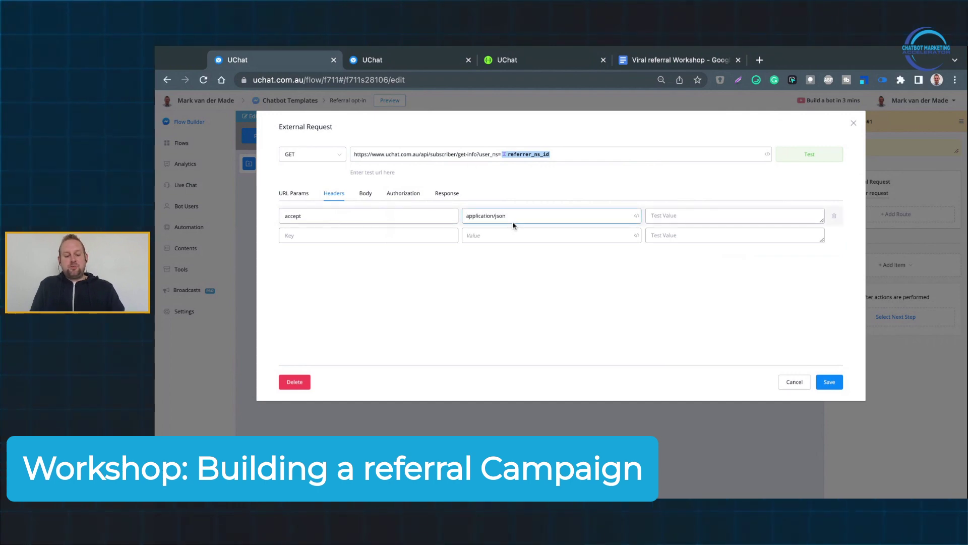
{"action": "left_click", "coordinate": [598, 205]}
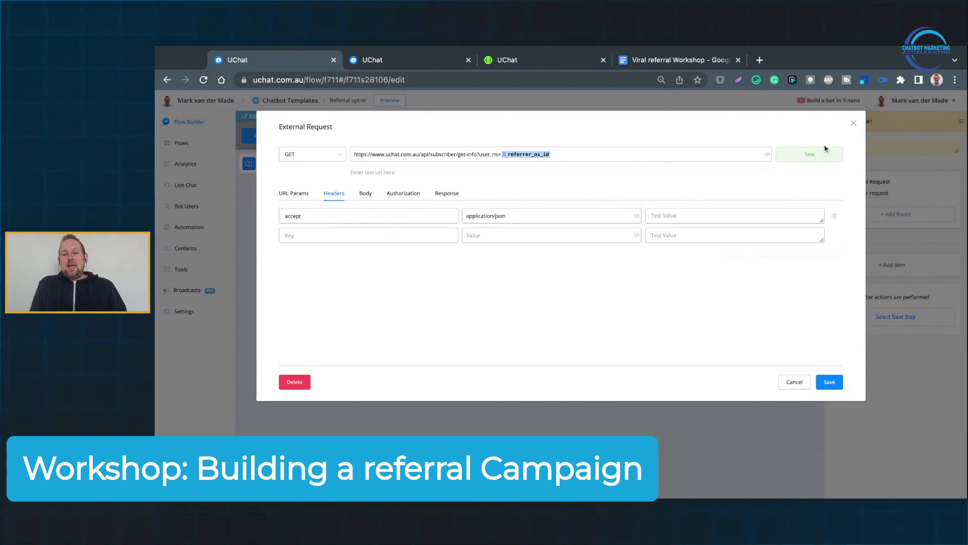
{"action": "left_click", "coordinate": [365, 195]}
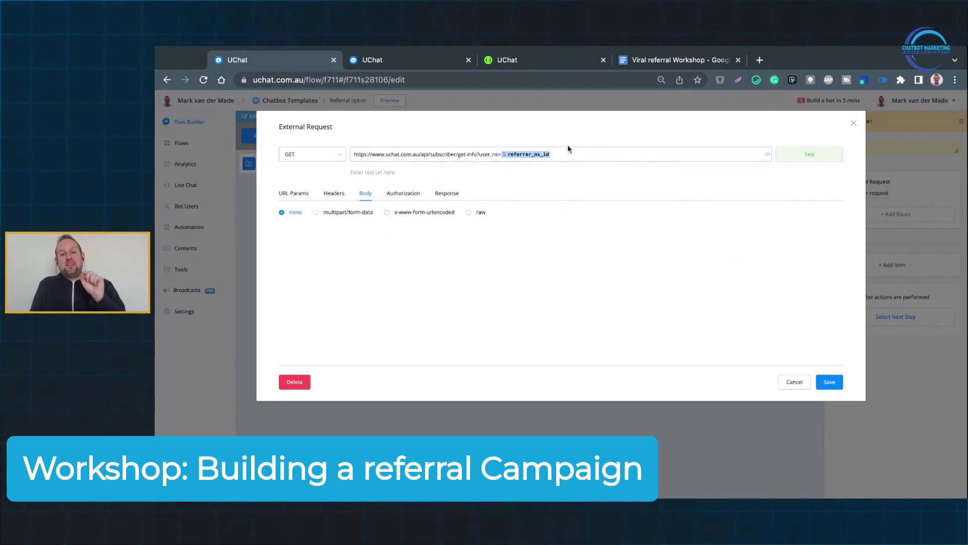
Test the External Request, review the 422 response across its tabs, and save it
{"action": "left_click", "coordinate": [820, 160]}
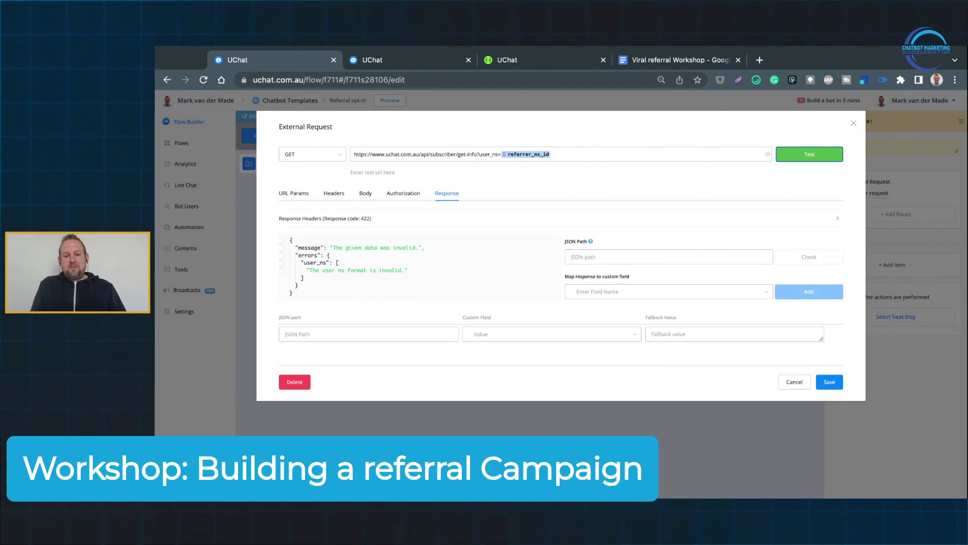
{"action": "left_click", "coordinate": [337, 194]}
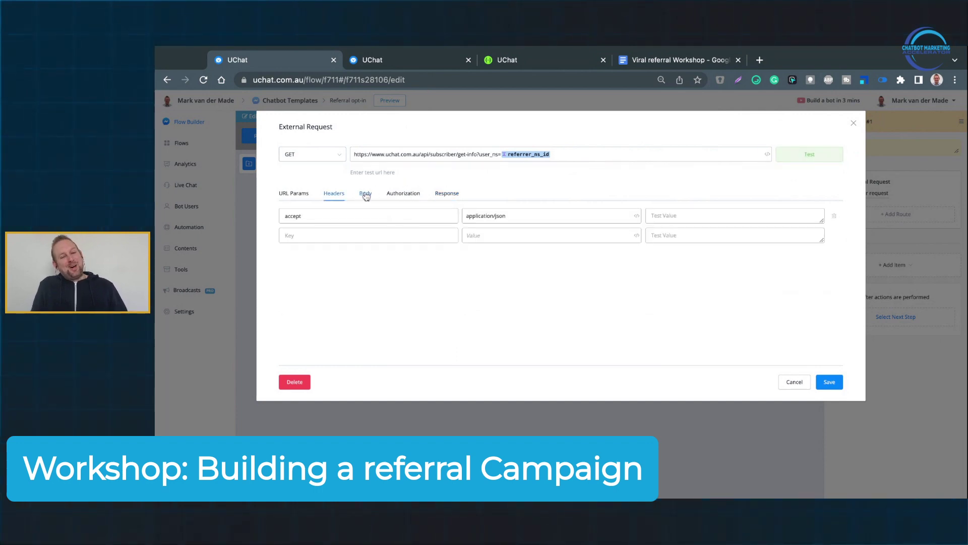
{"action": "left_click", "coordinate": [366, 194]}
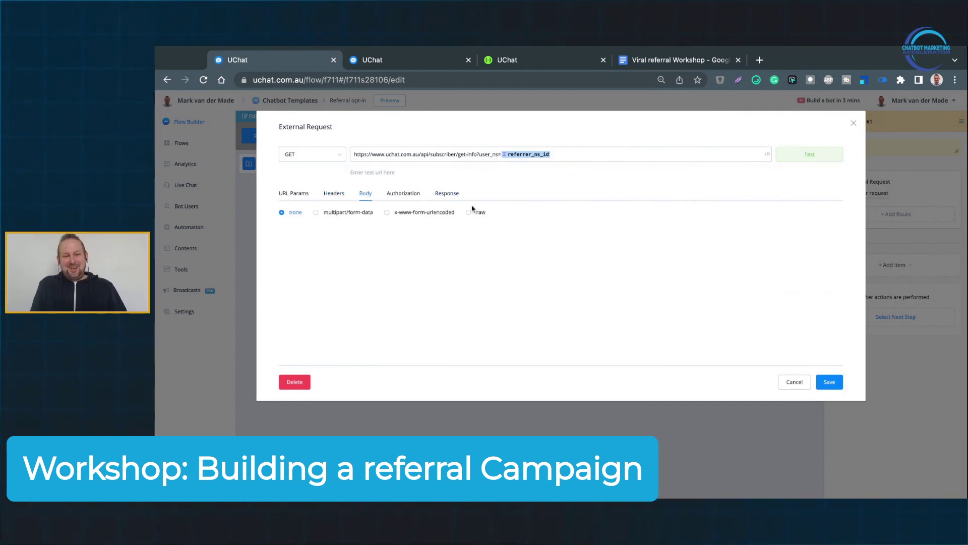
{"action": "left_click", "coordinate": [399, 195]}
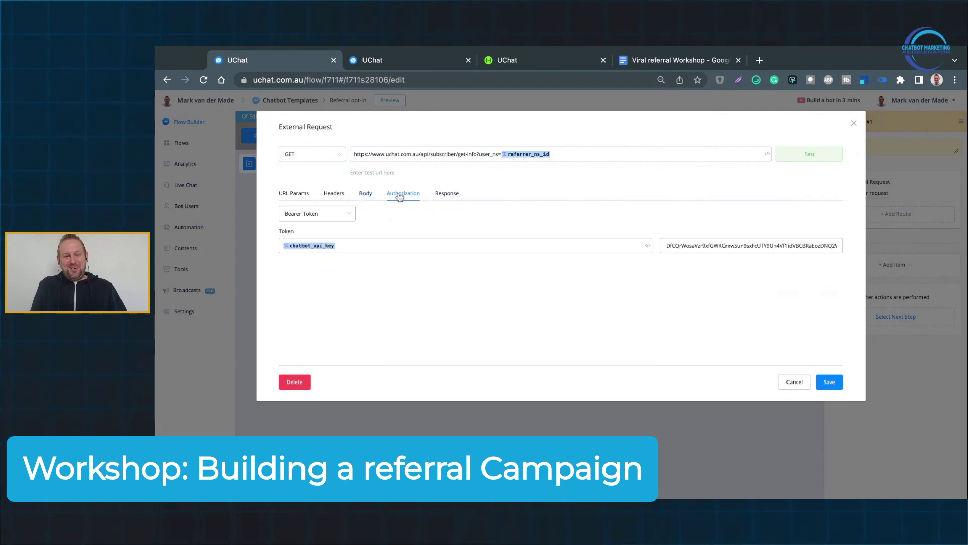
{"action": "left_click", "coordinate": [330, 199]}
{"action": "left_click", "coordinate": [301, 199]}
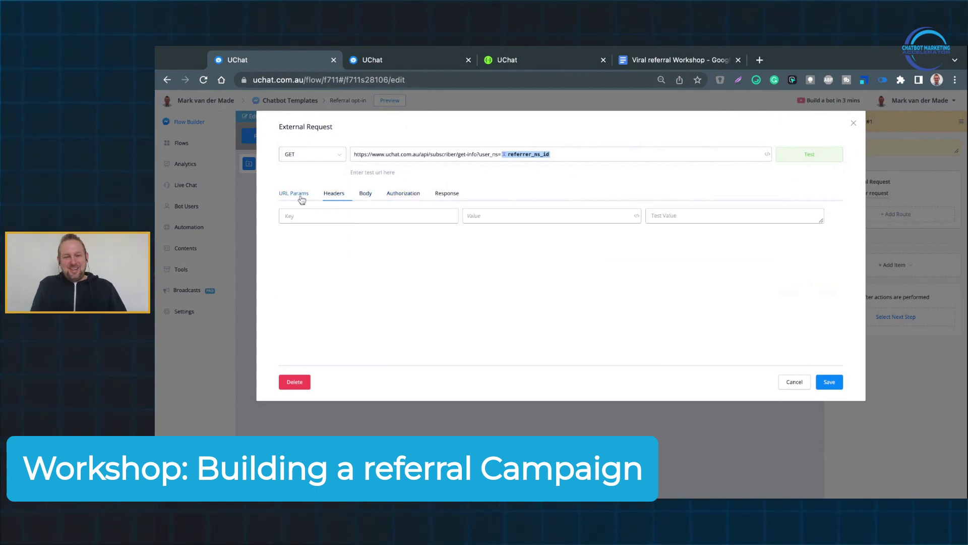
{"action": "left_click", "coordinate": [333, 196]}
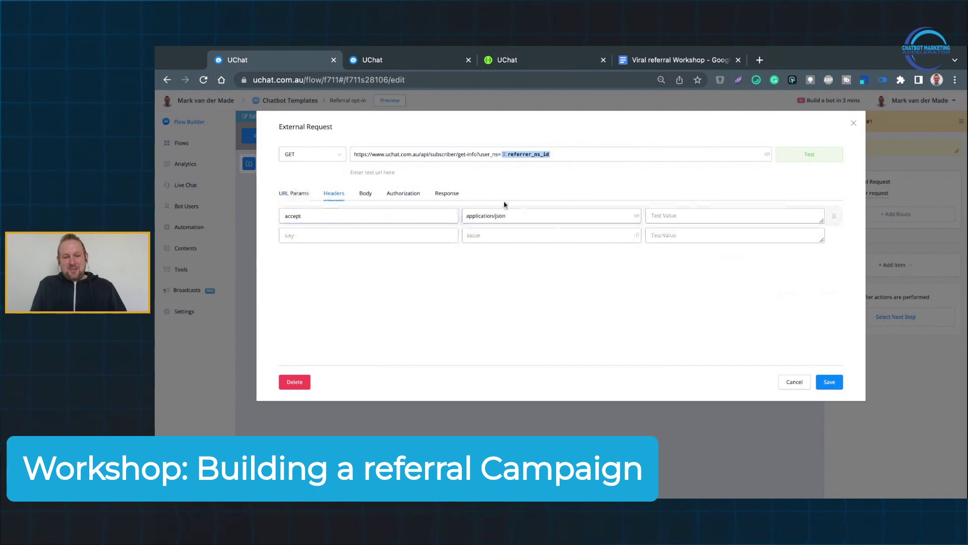
{"action": "left_click", "coordinate": [402, 200]}
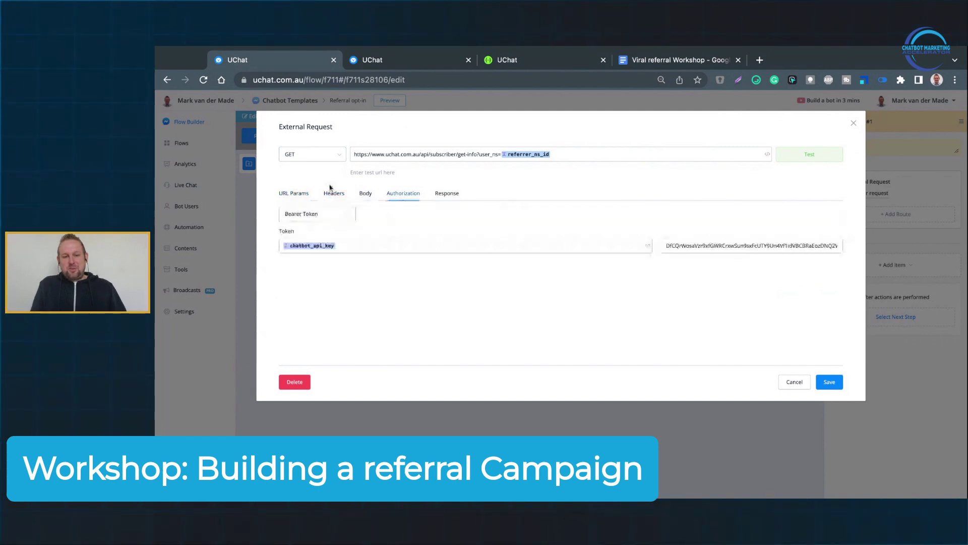
{"action": "left_click", "coordinate": [829, 381]}
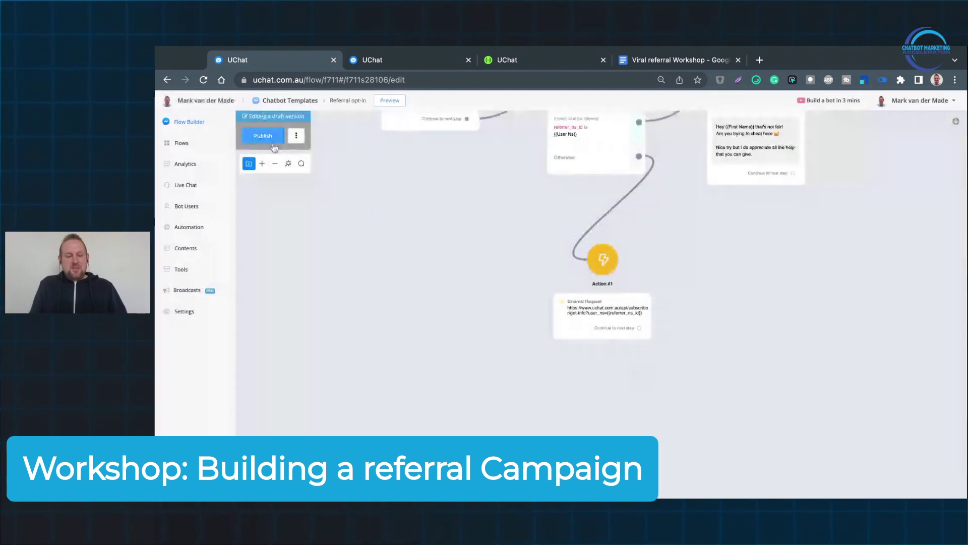
Publish the flow and copy the second bot user's ID from the Bot Users list
{"action": "left_click", "coordinate": [272, 143]}
{"action": "left_click", "coordinate": [187, 206]}
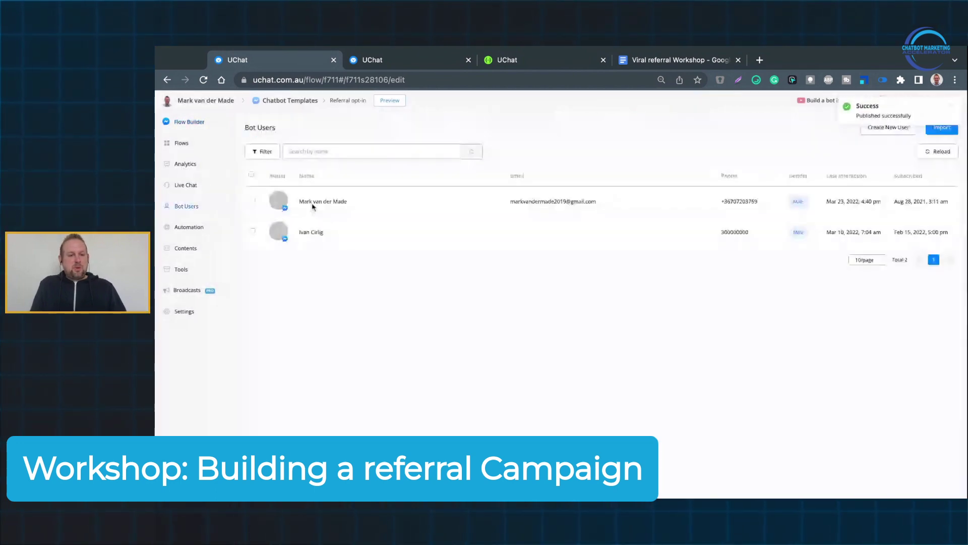
{"action": "left_click", "coordinate": [316, 202]}
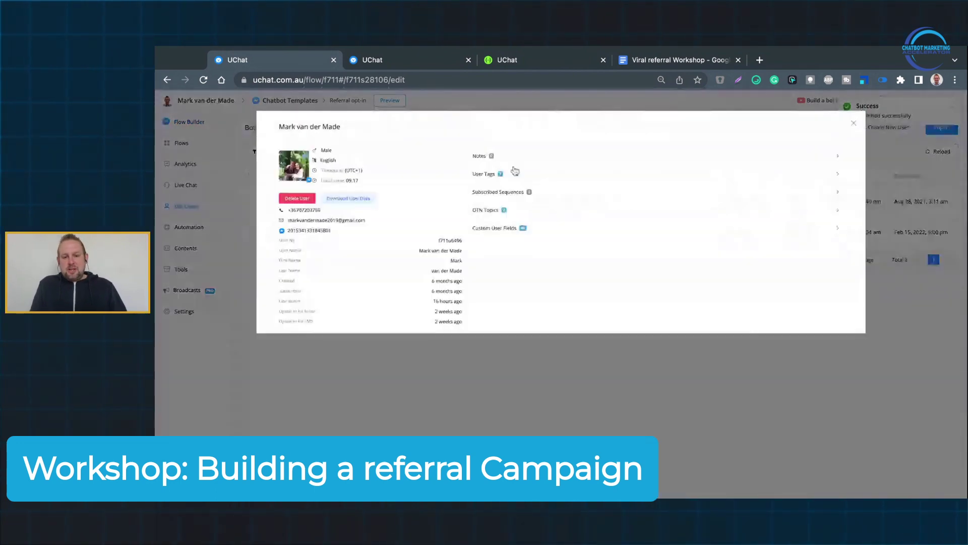
{"action": "left_click", "coordinate": [535, 226]}
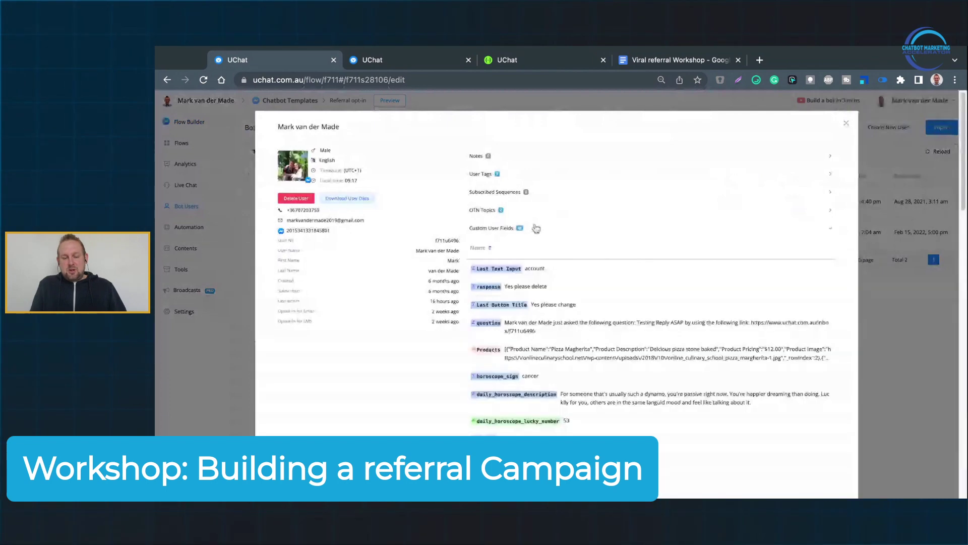
{"action": "scroll", "coordinate": [711, 329], "scroll_direction": "down", "scroll_amount": 1}
{"action": "scroll", "coordinate": [711, 329], "scroll_direction": "down", "scroll_amount": 10}
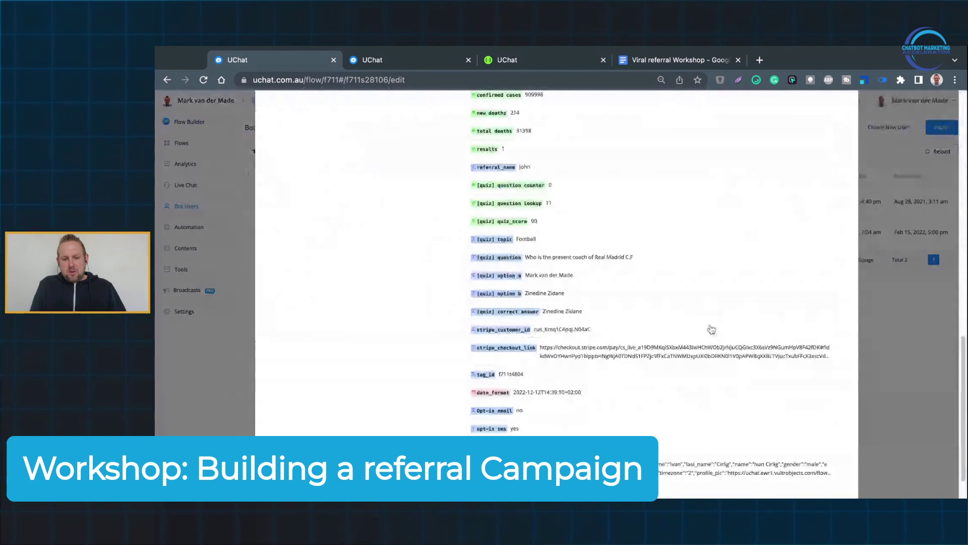
{"action": "scroll", "coordinate": [712, 329], "scroll_direction": "down", "scroll_amount": 2}
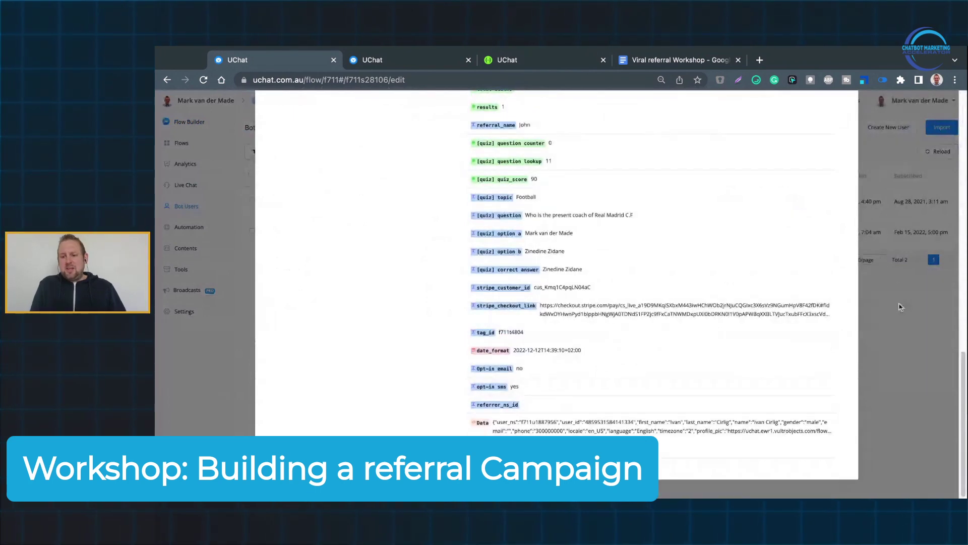
{"action": "scroll", "coordinate": [809, 187], "scroll_direction": "up", "scroll_amount": 10}
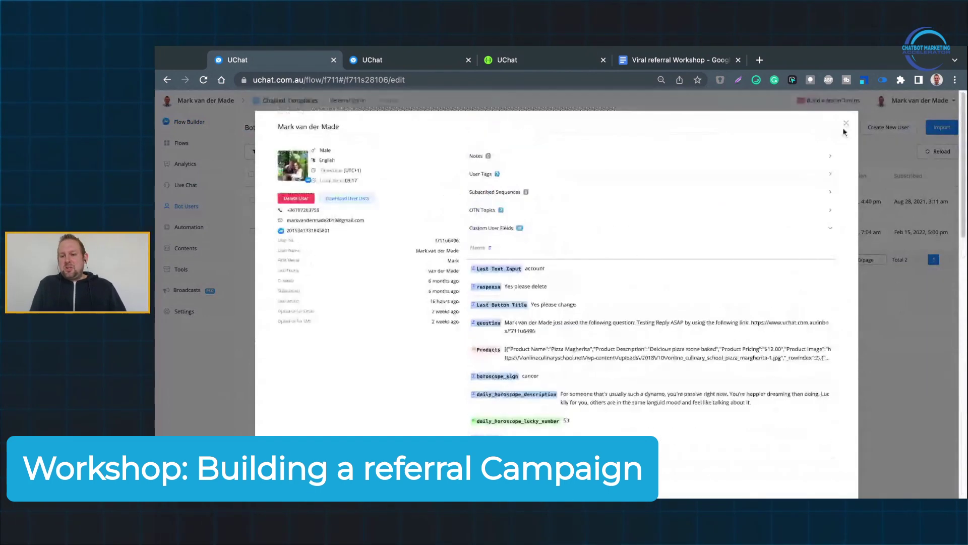
{"action": "left_click", "coordinate": [854, 122]}
{"action": "left_click", "coordinate": [321, 233]}
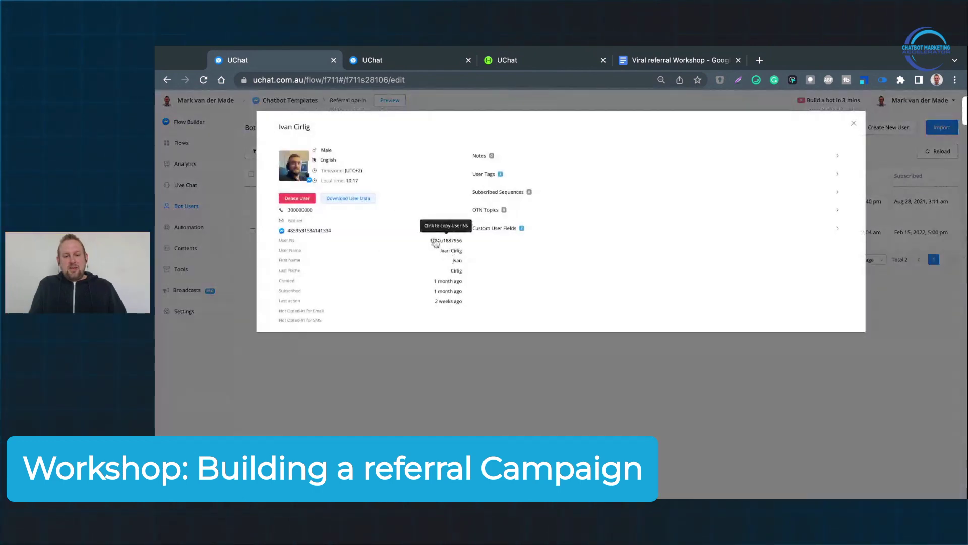
{"action": "left_click", "coordinate": [450, 243]}
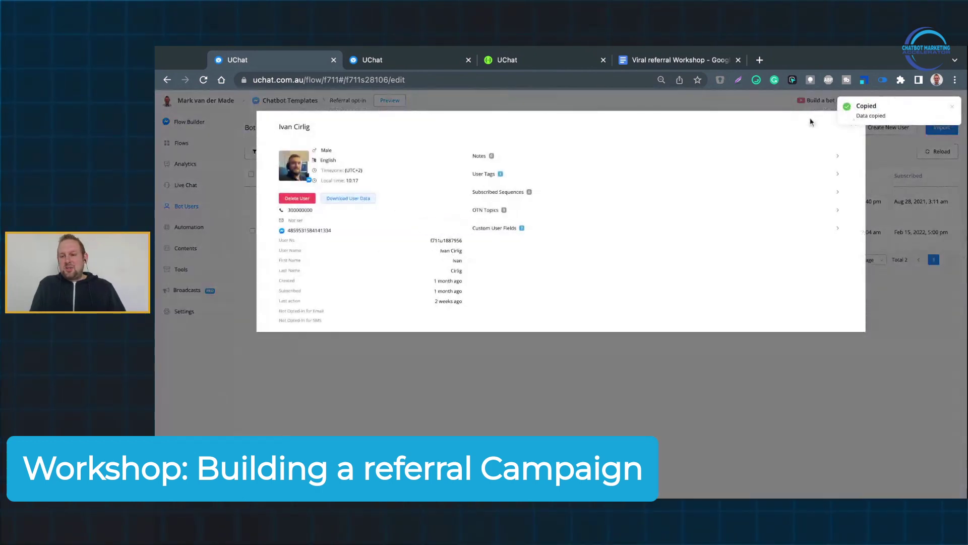
{"action": "left_click", "coordinate": [853, 126]}
Paste that ID into the first bot user's referrer_ns_id custom field and save
{"action": "left_click", "coordinate": [656, 201]}
{"action": "left_click", "coordinate": [579, 227]}
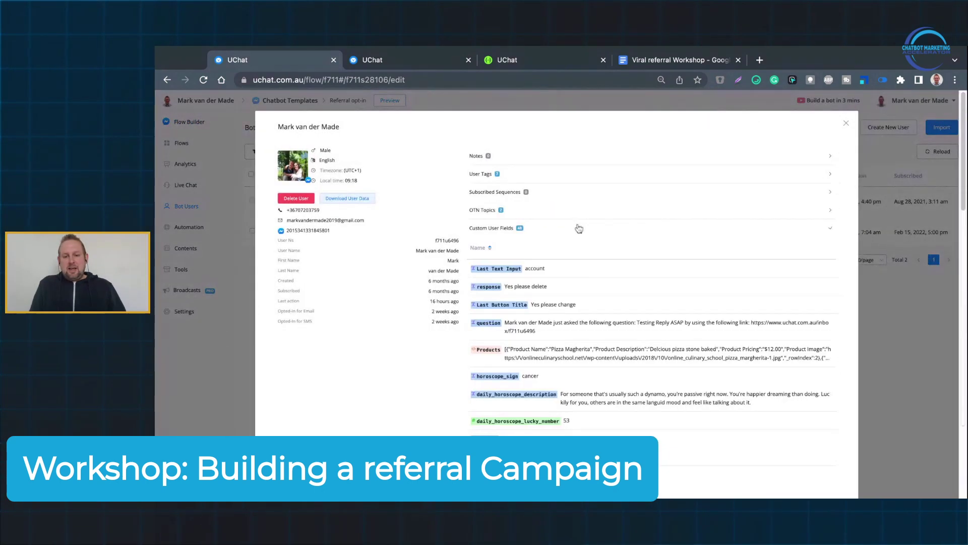
{"action": "scroll", "coordinate": [698, 386], "scroll_direction": "down", "scroll_amount": 15}
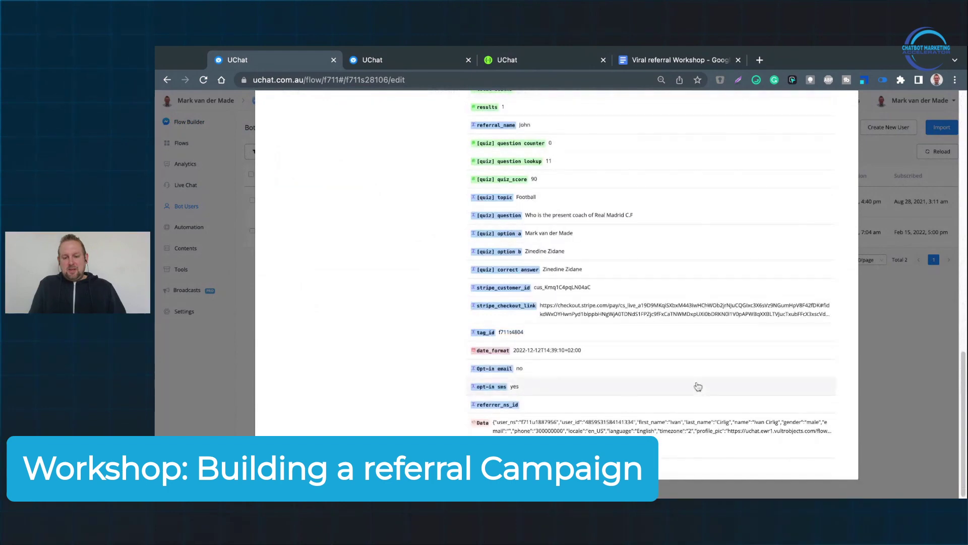
{"action": "left_click", "coordinate": [620, 404]}
{"action": "key", "text": "super+v"}
{"action": "left_click", "coordinate": [727, 221]}
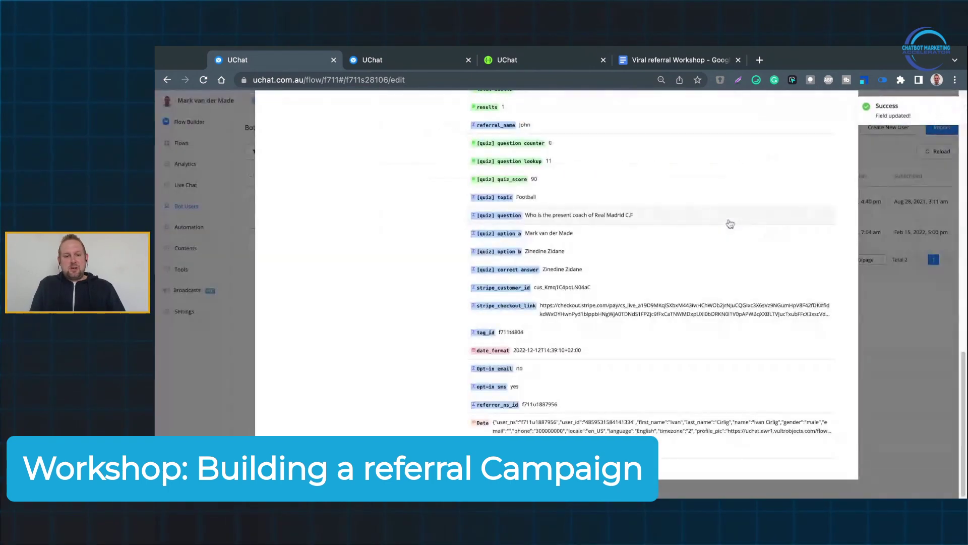
{"action": "scroll", "coordinate": [730, 224], "scroll_direction": "up", "scroll_amount": 15}
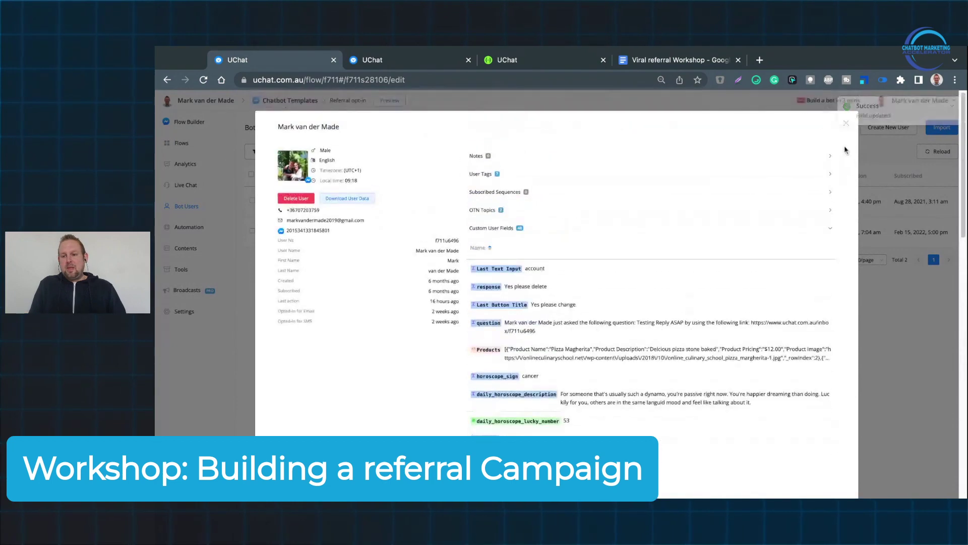
{"action": "left_click", "coordinate": [844, 125]}
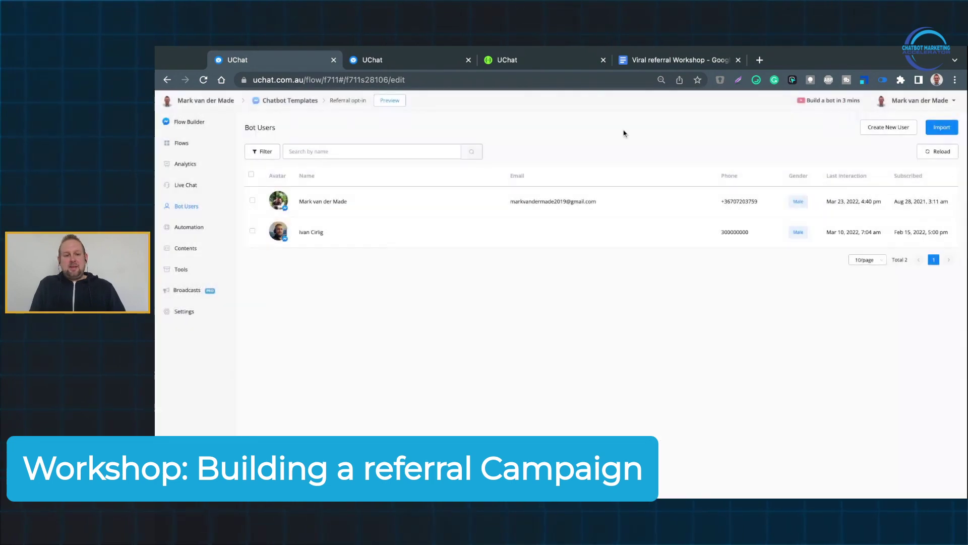
Reopen Action #1's External Request, re-test it (422 invalid user_ns format), and save
{"action": "left_click", "coordinate": [183, 145]}
{"action": "left_click", "coordinate": [500, 222]}
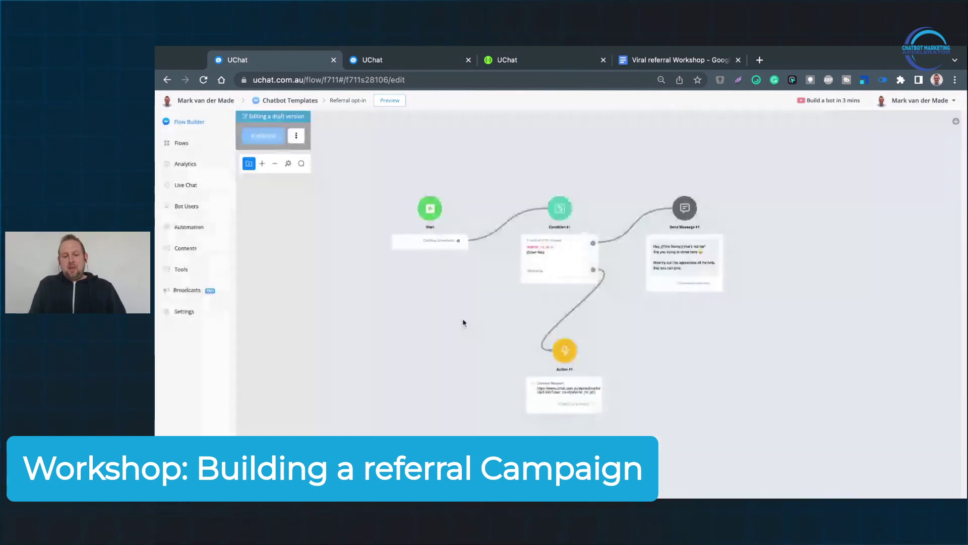
{"action": "left_click", "coordinate": [564, 353]}
{"action": "left_click", "coordinate": [851, 201]}
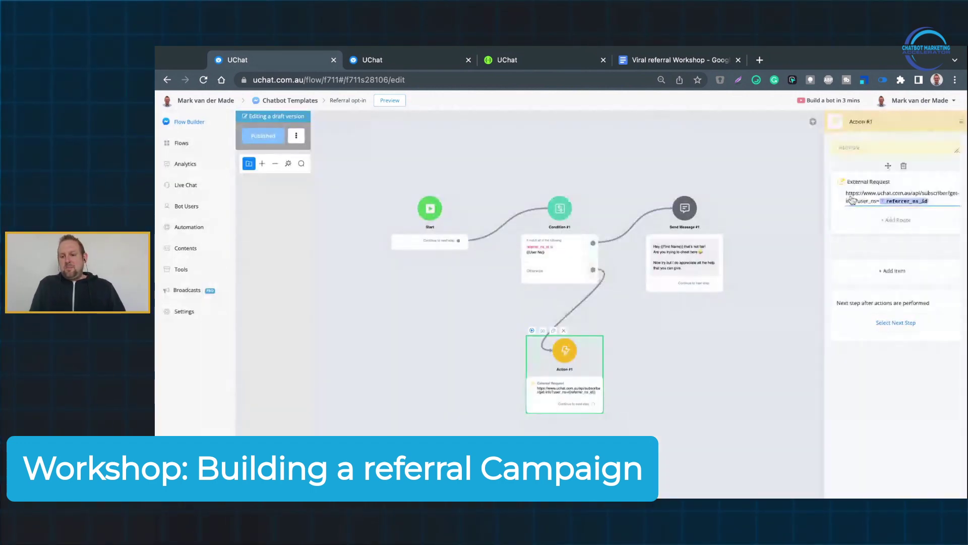
{"action": "left_click", "coordinate": [330, 199]}
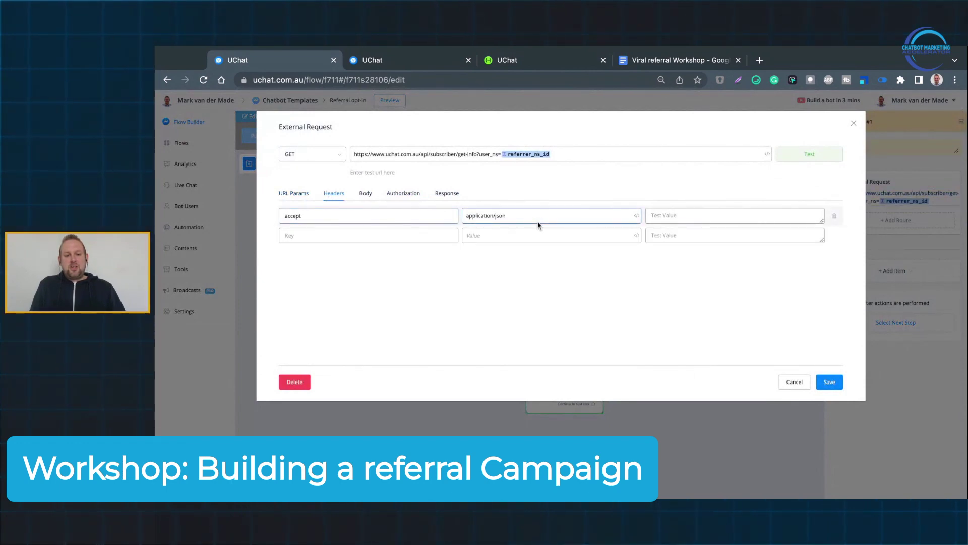
{"action": "left_click", "coordinate": [406, 193]}
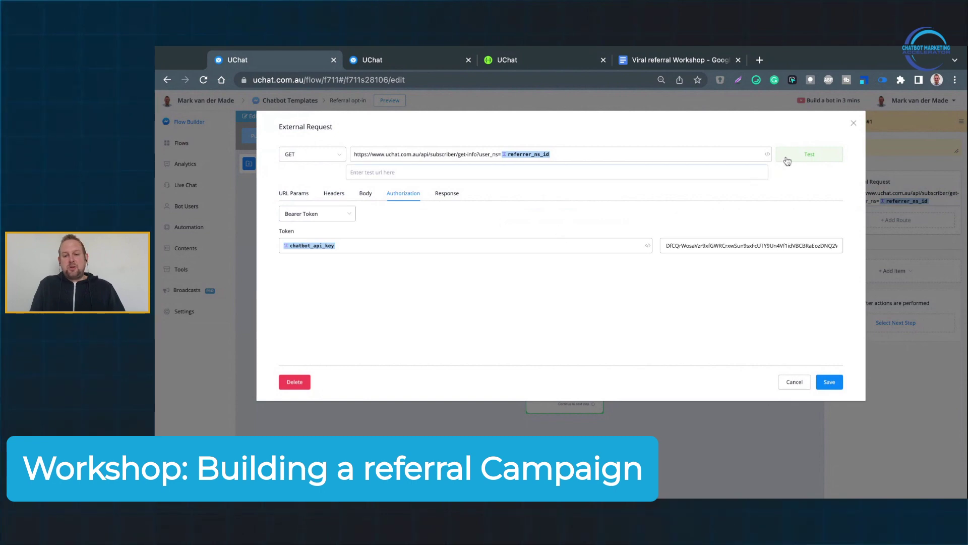
{"action": "left_click", "coordinate": [804, 157]}
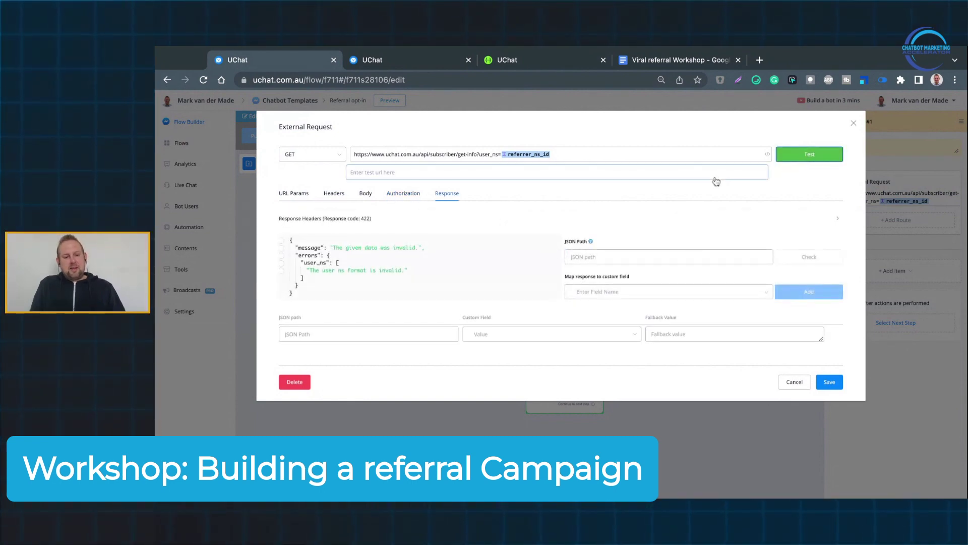
{"action": "left_click", "coordinate": [830, 383]}
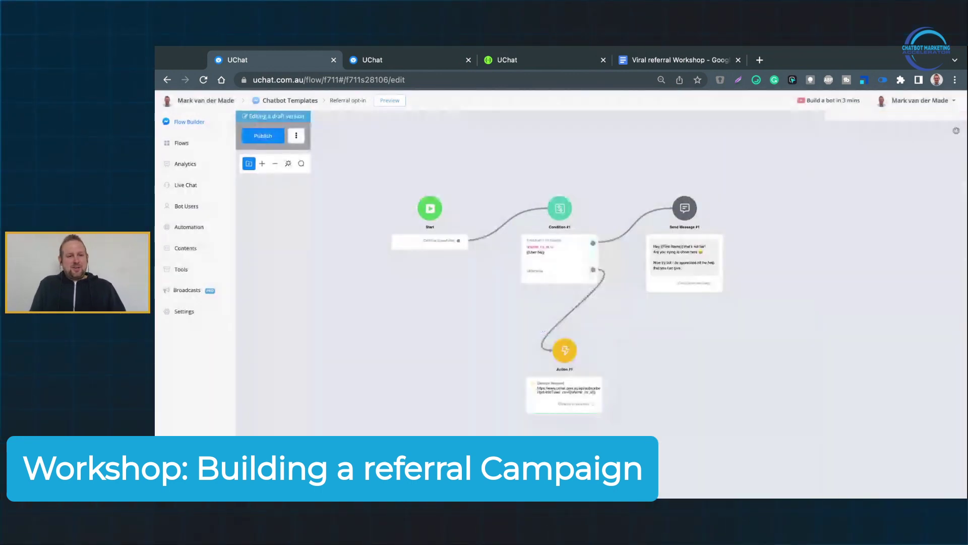
{"action": "left_click", "coordinate": [217, 82]}
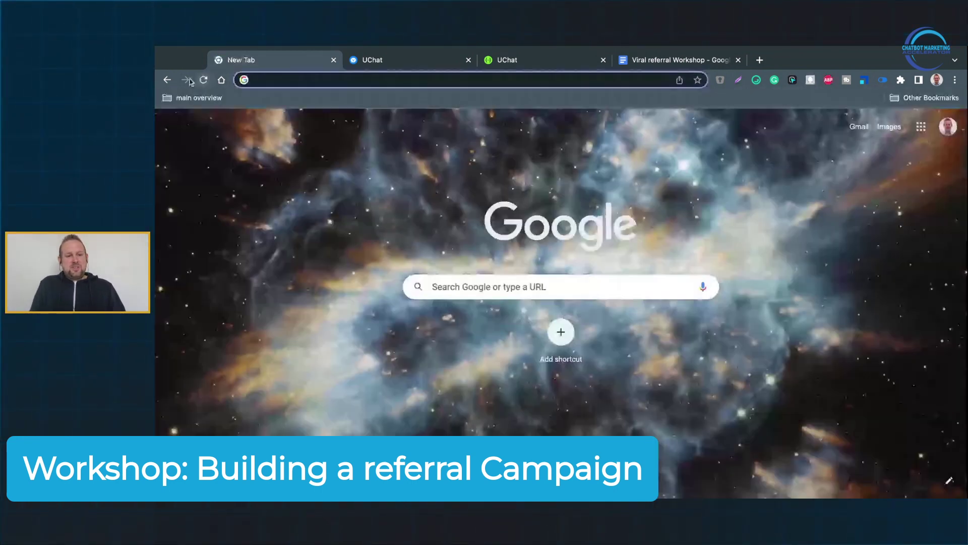
{"action": "left_click", "coordinate": [167, 80]}
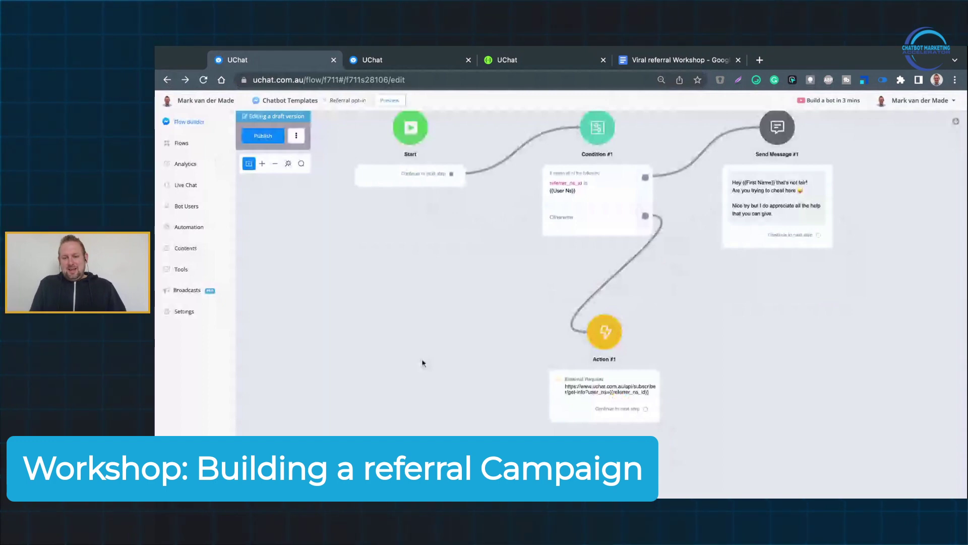
{"action": "left_click_drag", "start_coordinate": [423, 363], "coordinate": [430, 268]}
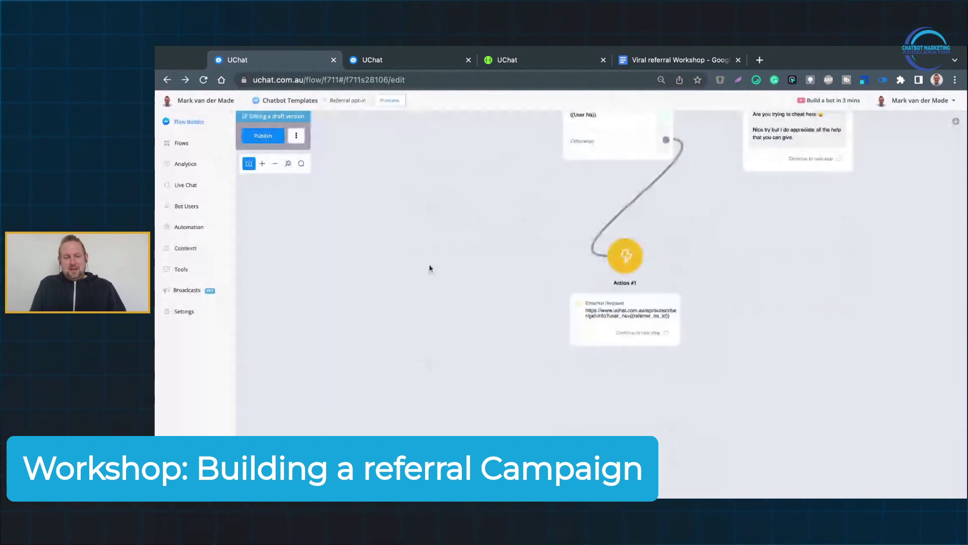
{"action": "left_click", "coordinate": [182, 144]}
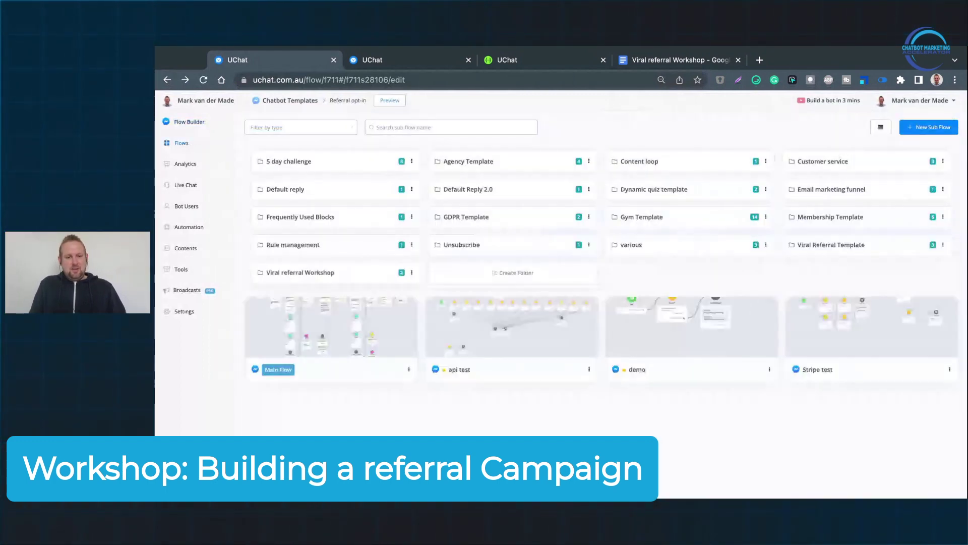
{"action": "left_click", "coordinate": [193, 201]}
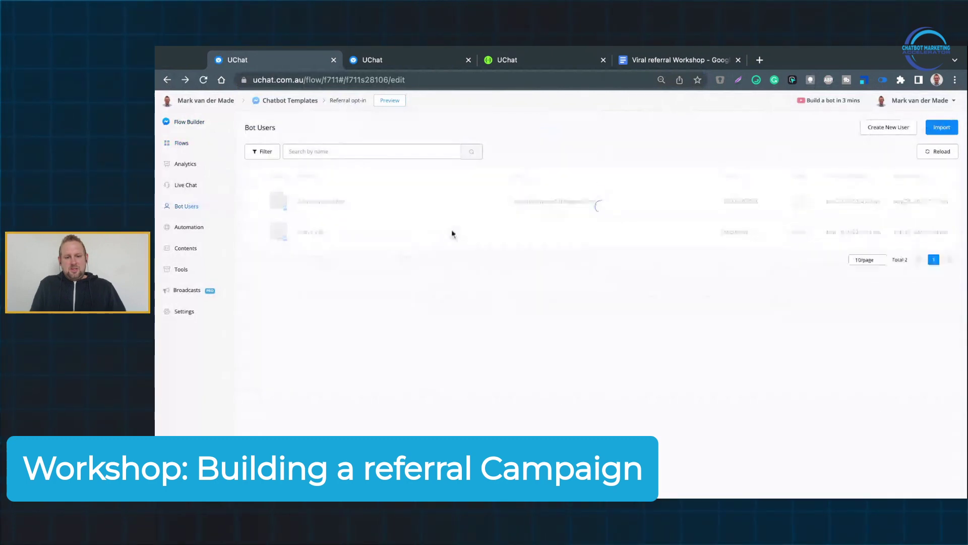
{"action": "left_click", "coordinate": [372, 201]}
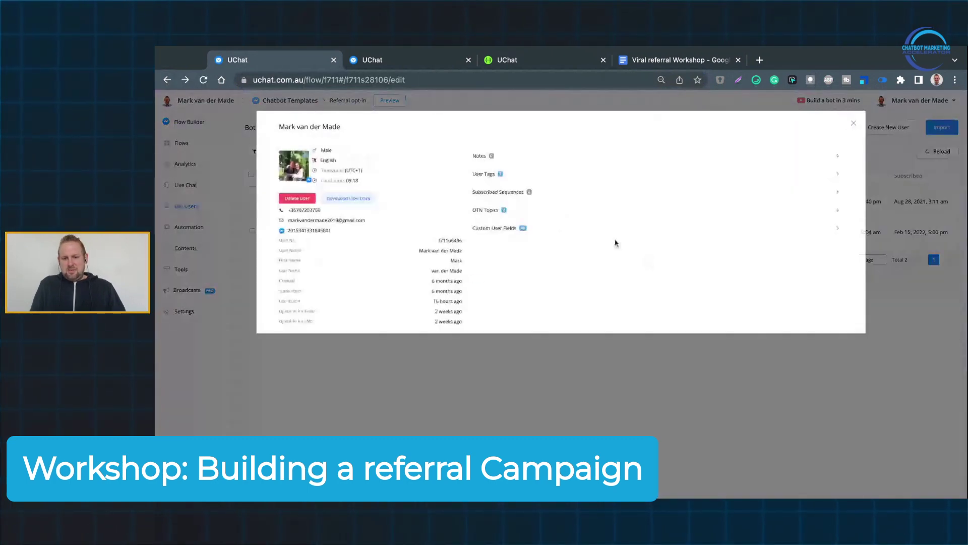
{"action": "left_click", "coordinate": [612, 233]}
{"action": "scroll", "coordinate": [679, 392], "scroll_direction": "down", "scroll_amount": 10}
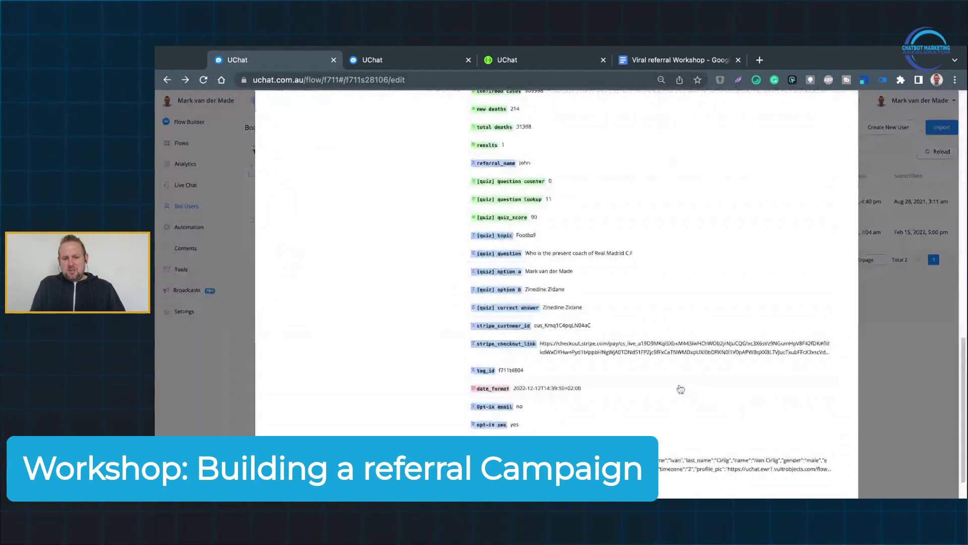
{"action": "scroll", "coordinate": [681, 384], "scroll_direction": "up", "scroll_amount": 15}
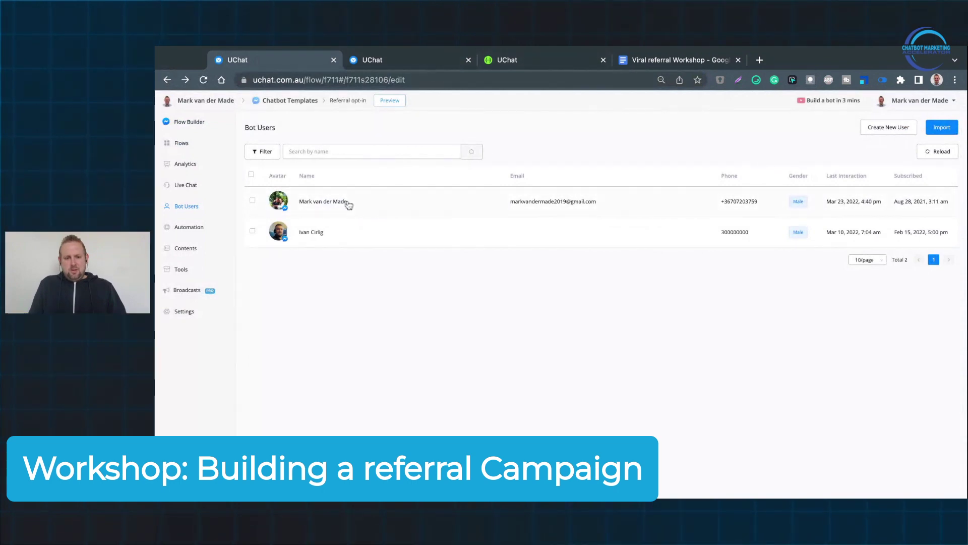
{"action": "left_click", "coordinate": [181, 145]}
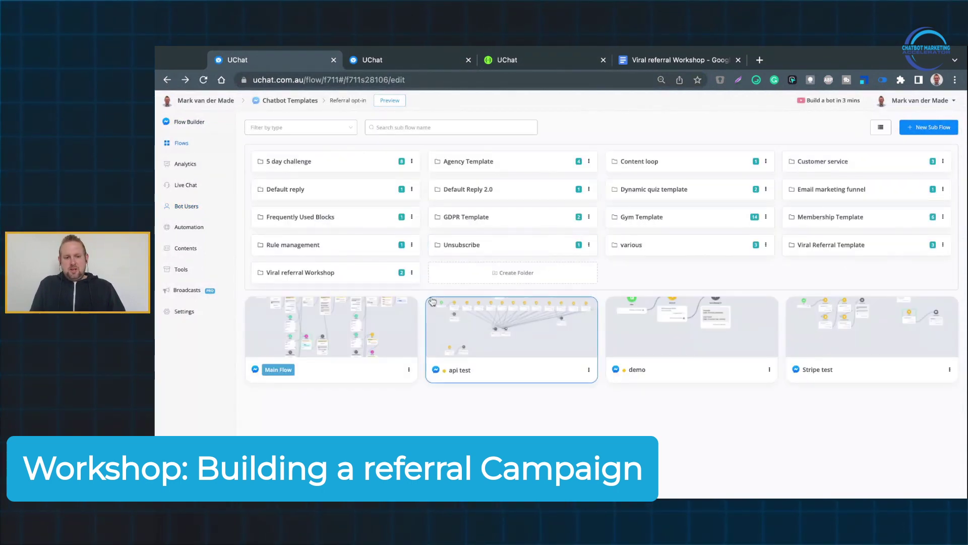
{"action": "left_click", "coordinate": [313, 272]}
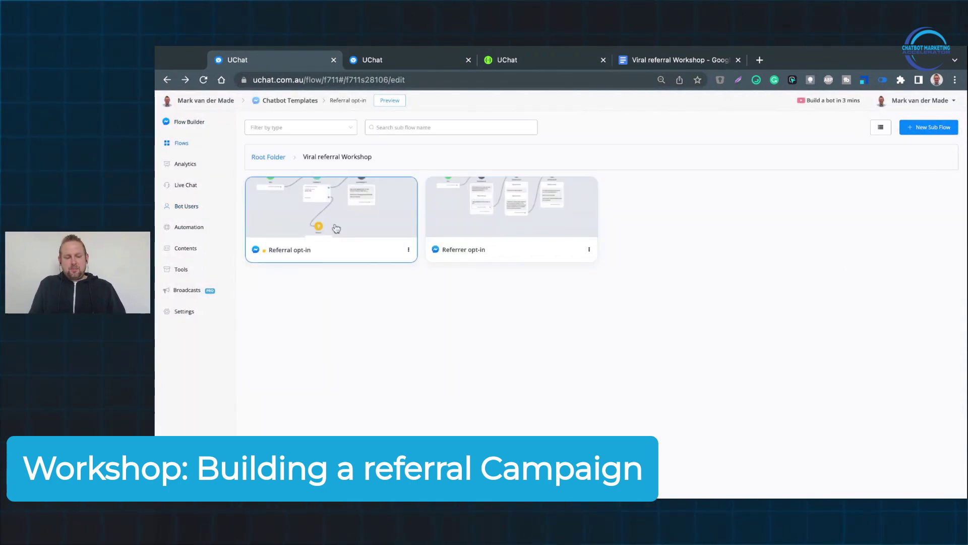
{"action": "left_click", "coordinate": [280, 228]}
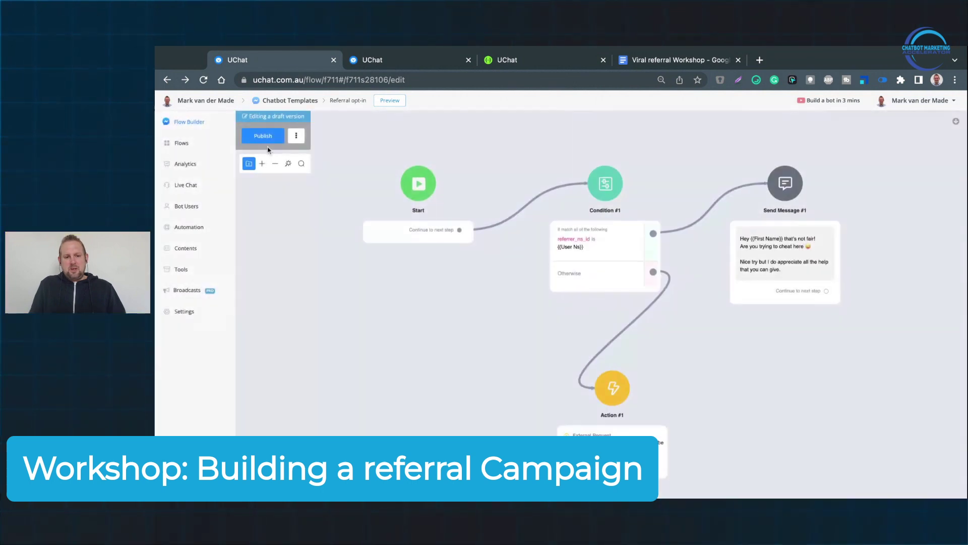
Publish the flow and reopen Action #1's External Request on its headers
{"action": "left_click", "coordinate": [267, 140]}
{"action": "left_click", "coordinate": [613, 373]}
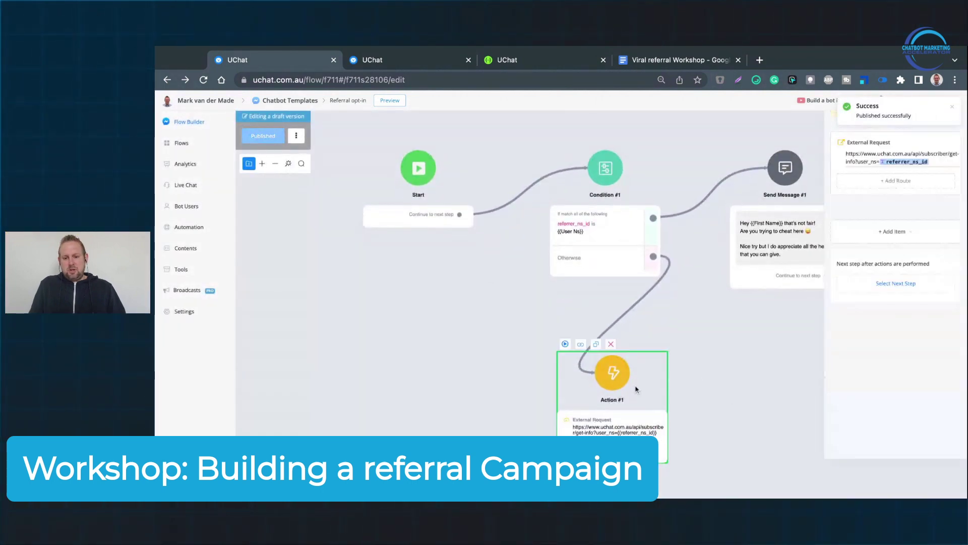
{"action": "left_click", "coordinate": [861, 202]}
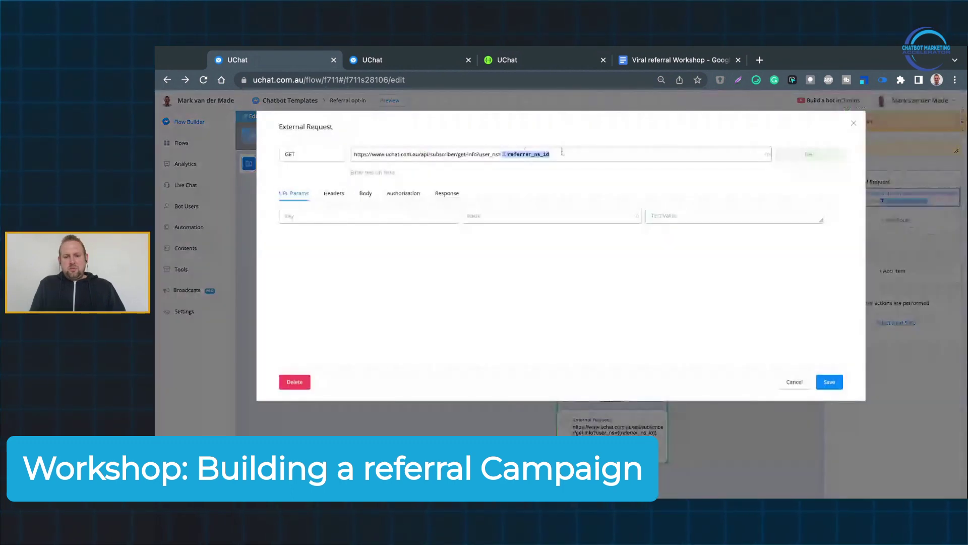
{"action": "left_click", "coordinate": [334, 195]}
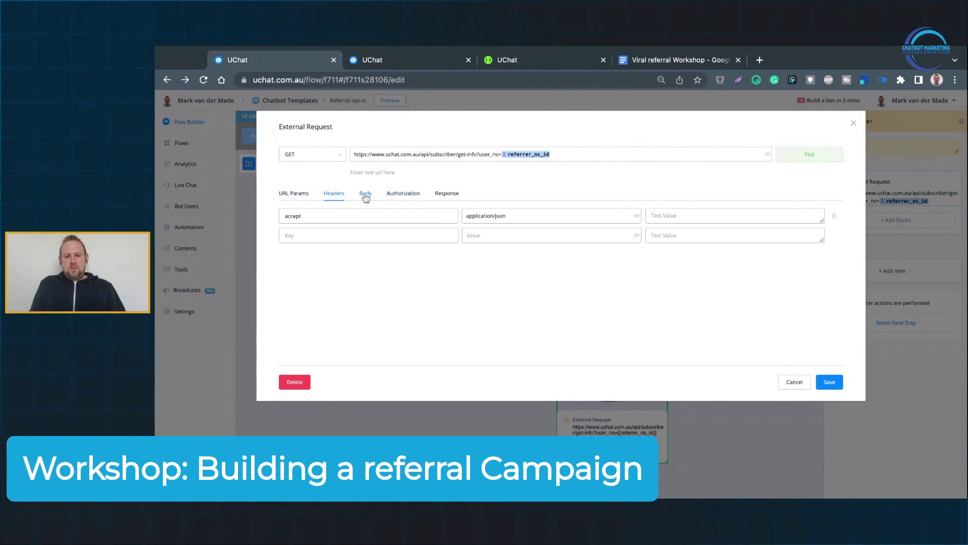
Enter a test URL combining the get-info base URL with the referrer's subscriber ID
{"action": "left_click", "coordinate": [393, 173]}
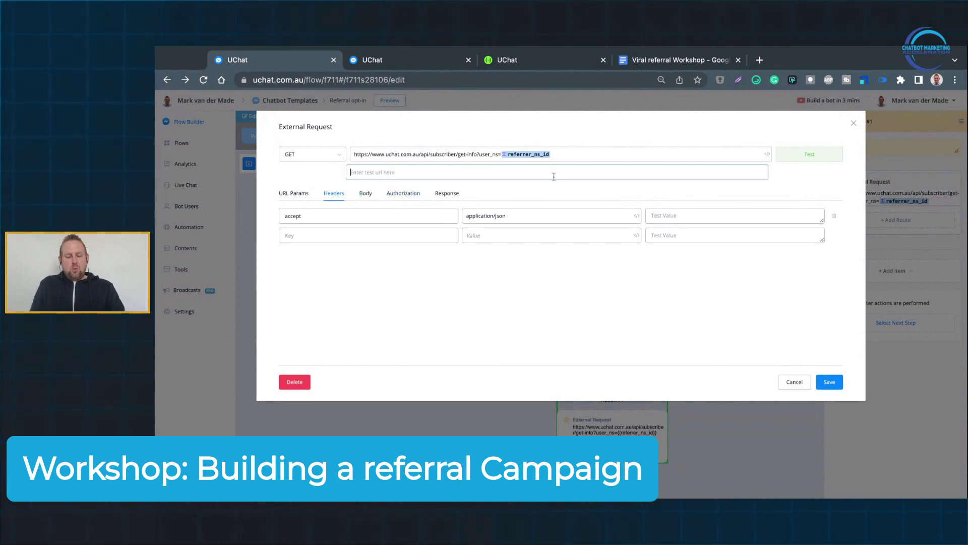
{"action": "type", "text": "f711u1887958"}
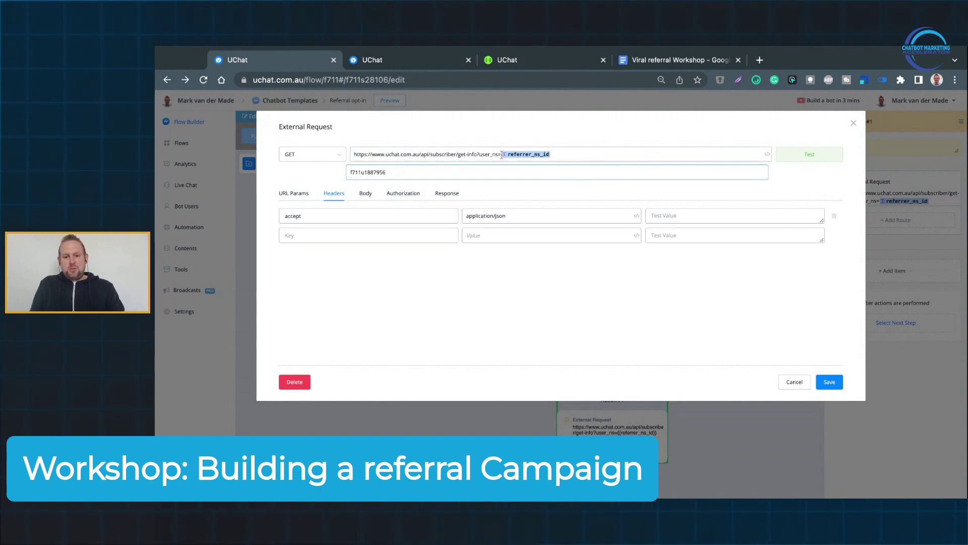
{"action": "left_click_drag", "start_coordinate": [501, 154], "coordinate": [353, 154]}
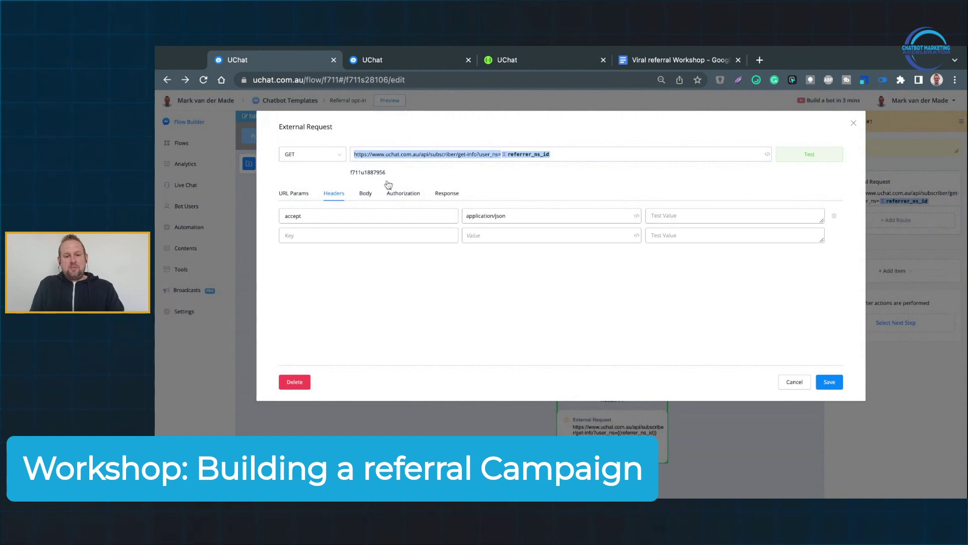
{"action": "left_click", "coordinate": [350, 174]}
{"action": "type", "text": "https://www.uchat.com.au/api/subscriber/get-info?user_ns="}
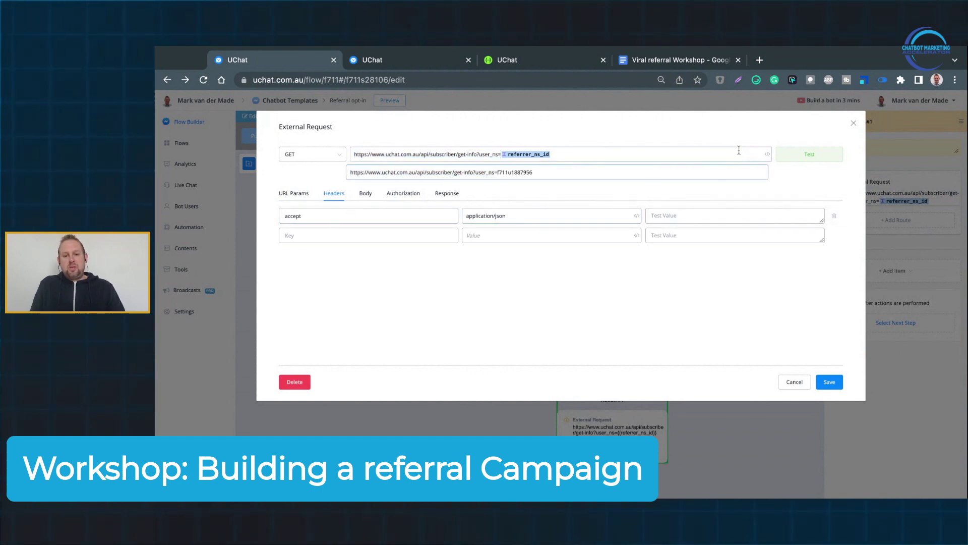
Test the request, map $.data.first_name to referrer_first_name, and save the External Request
{"action": "left_click", "coordinate": [810, 154]}
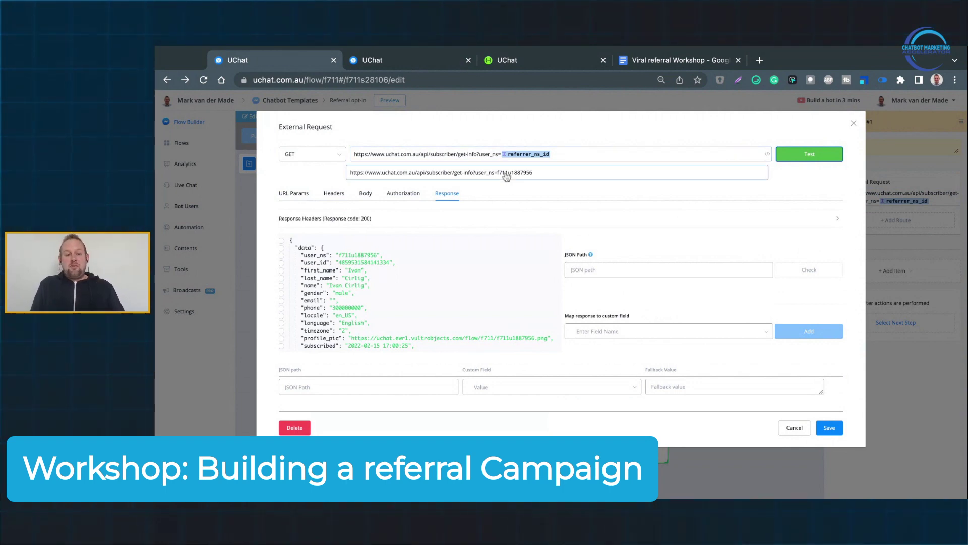
{"action": "left_click", "coordinate": [282, 271]}
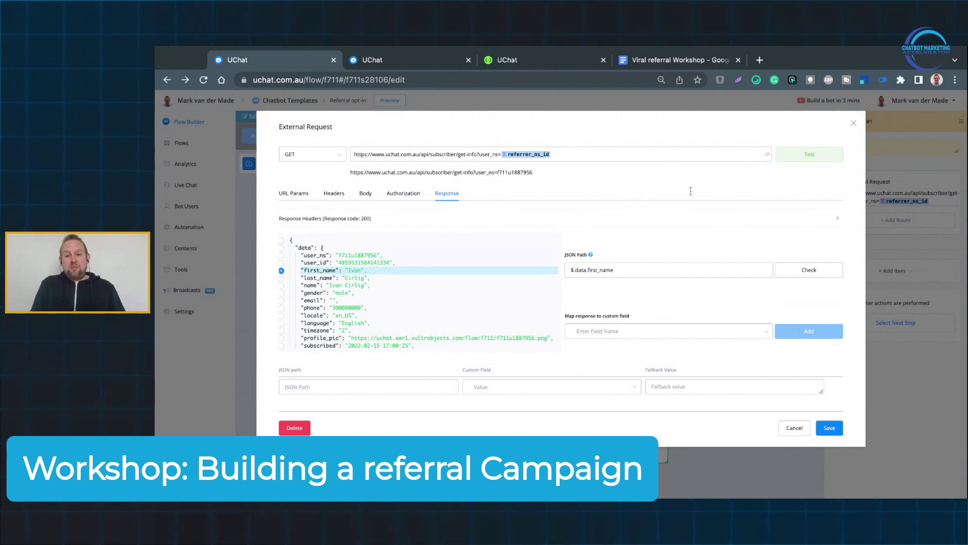
{"action": "left_click", "coordinate": [677, 333]}
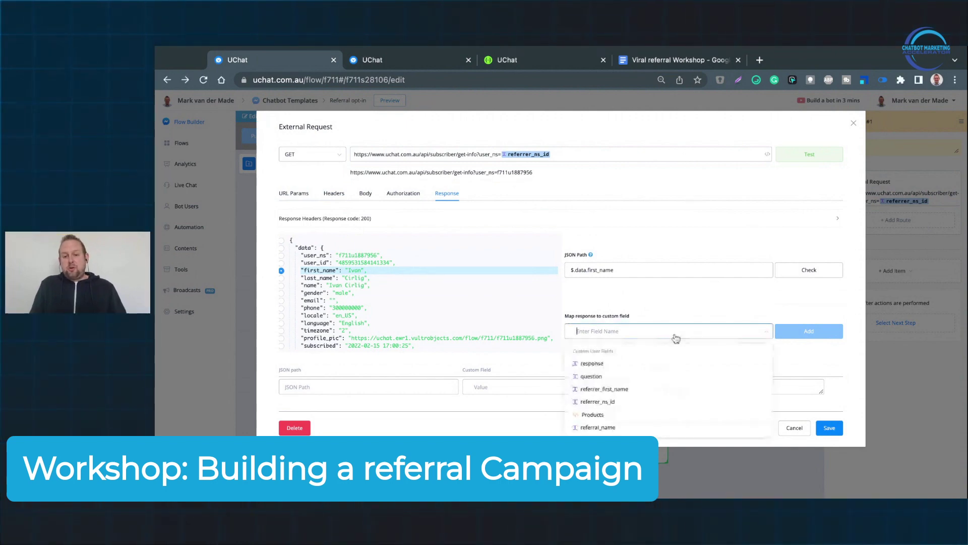
{"action": "left_click", "coordinate": [632, 389]}
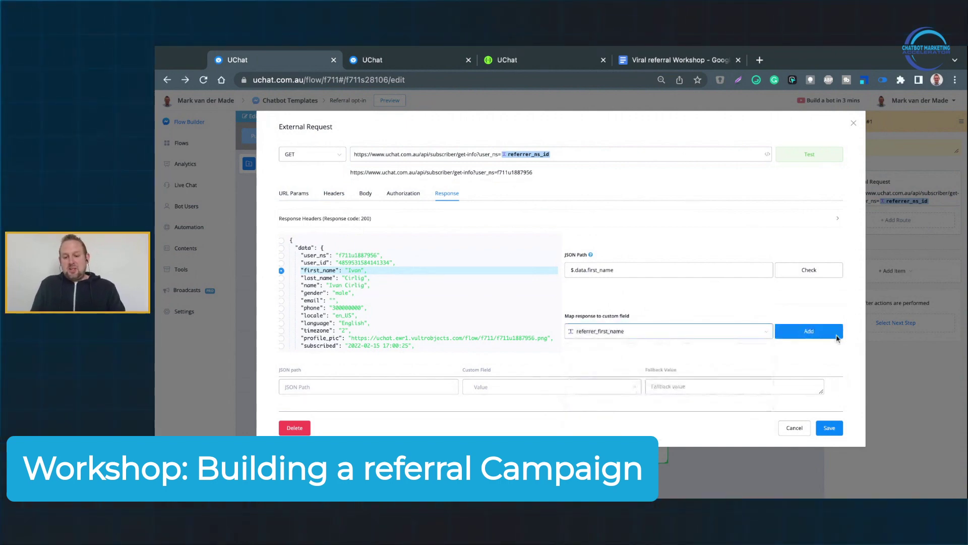
{"action": "left_click", "coordinate": [810, 332]}
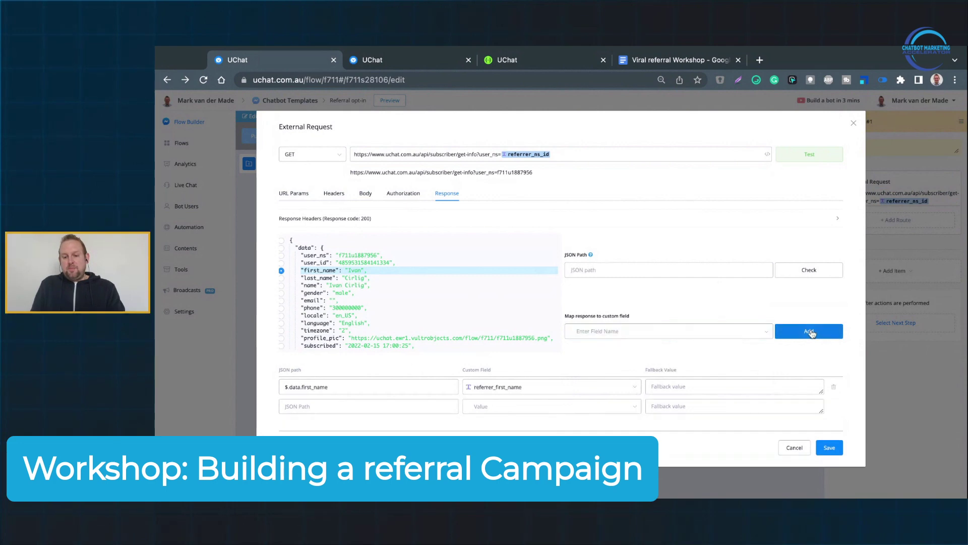
{"action": "left_click", "coordinate": [829, 448]}
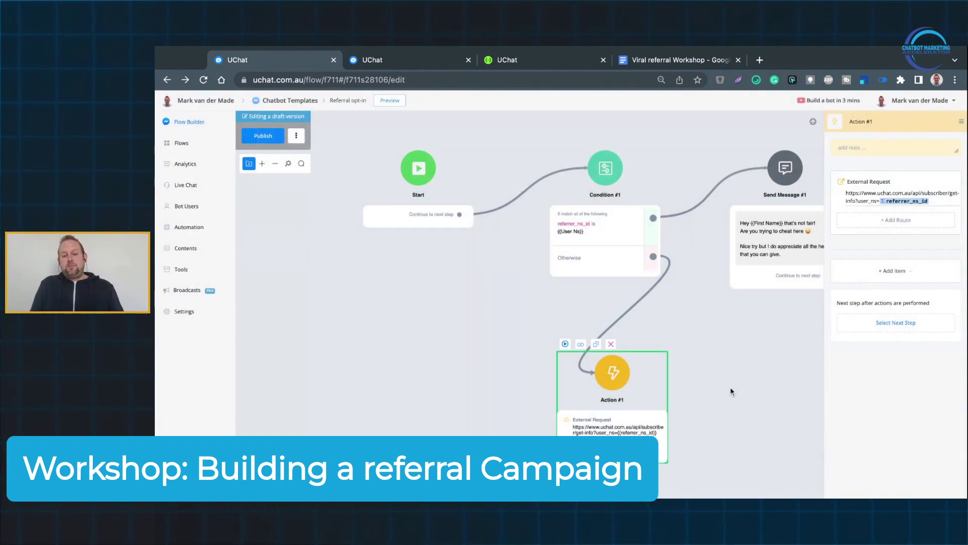
{"action": "left_click", "coordinate": [739, 430]}
Add a Set Variable Value item to Action #1 from Basic Actions
{"action": "scroll", "coordinate": [737, 428], "scroll_direction": "down", "scroll_amount": 3}
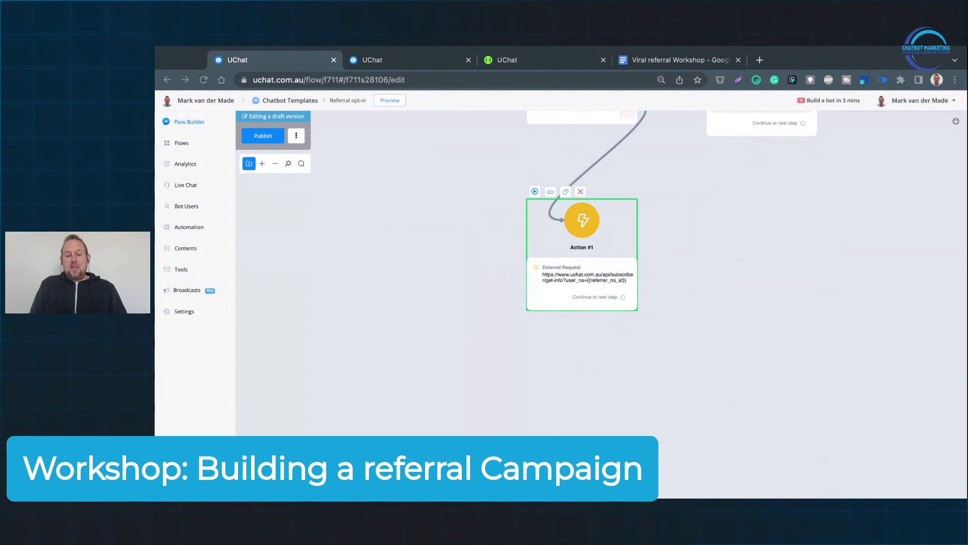
{"action": "left_click", "coordinate": [409, 61]}
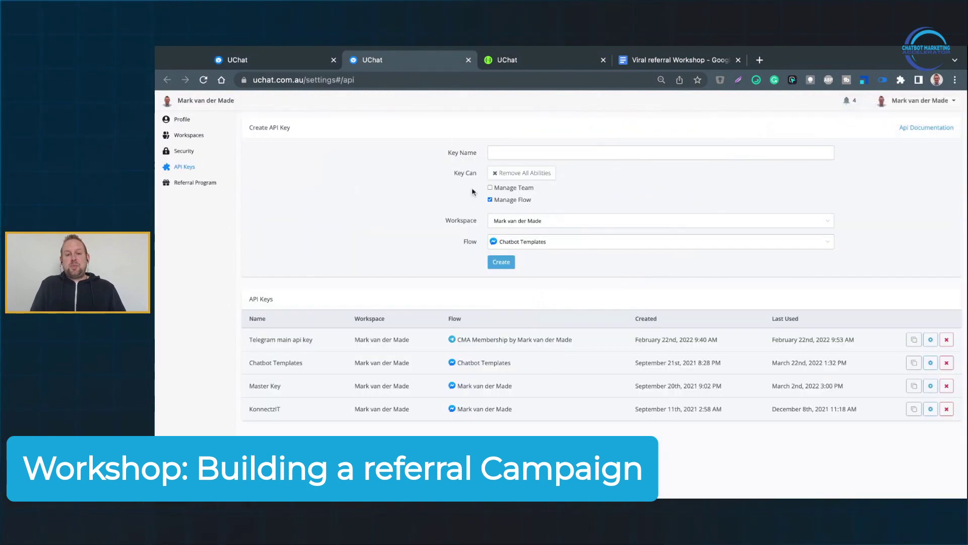
{"action": "left_click", "coordinate": [306, 64]}
{"action": "scroll", "coordinate": [653, 342], "scroll_direction": "down", "scroll_amount": 2}
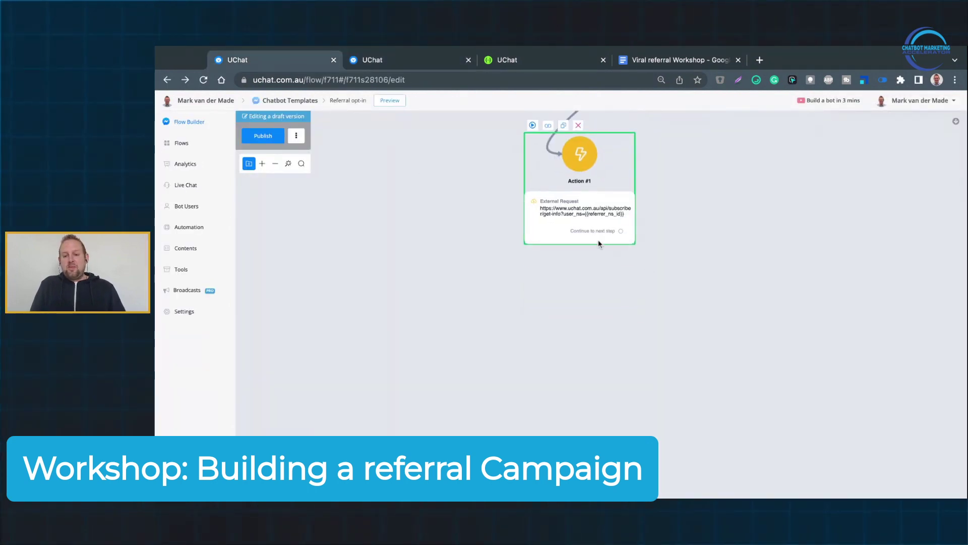
{"action": "left_click", "coordinate": [589, 226]}
{"action": "left_click", "coordinate": [880, 273]}
{"action": "mouse_move", "coordinate": [870, 297]}
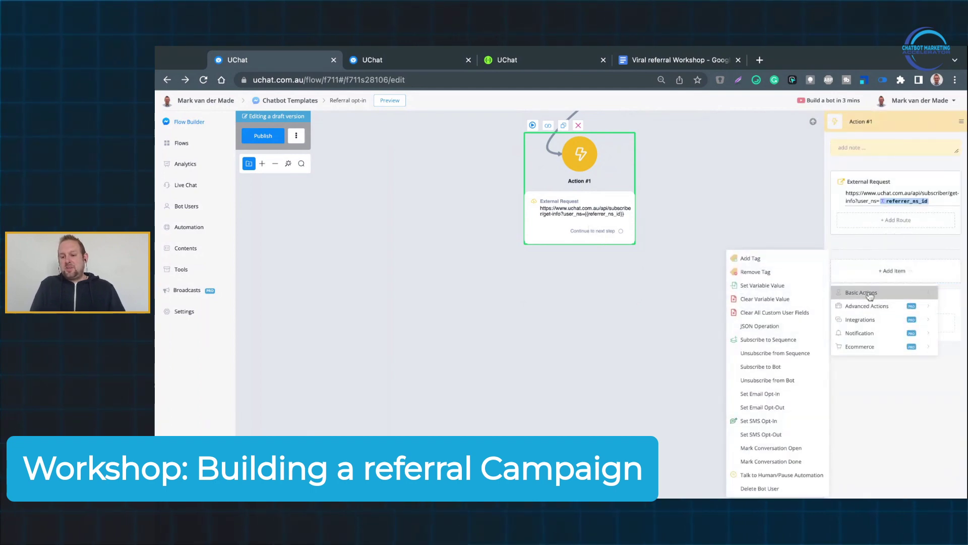
{"action": "left_click", "coordinate": [765, 285]}
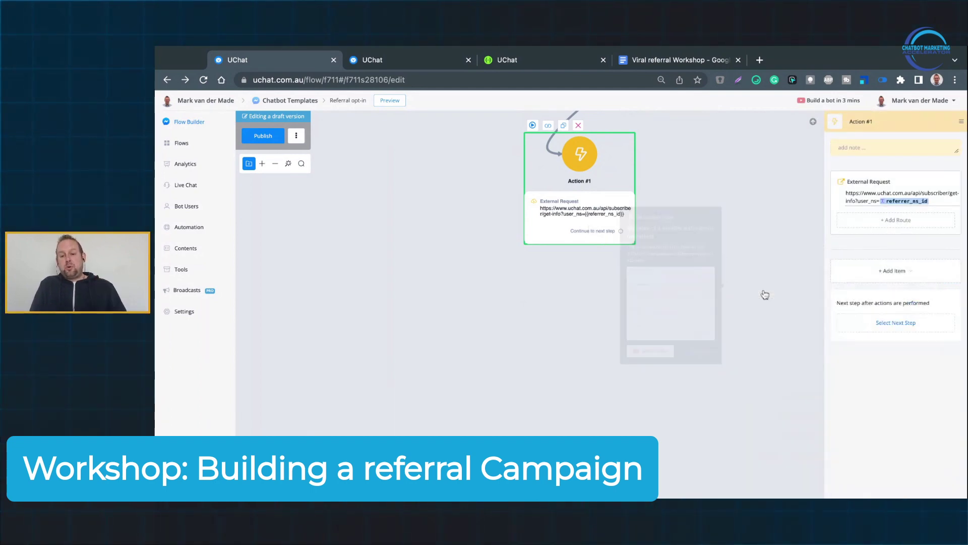
Have the new item set referral_name to {{First Name}} and save it
{"action": "left_click", "coordinate": [865, 274]}
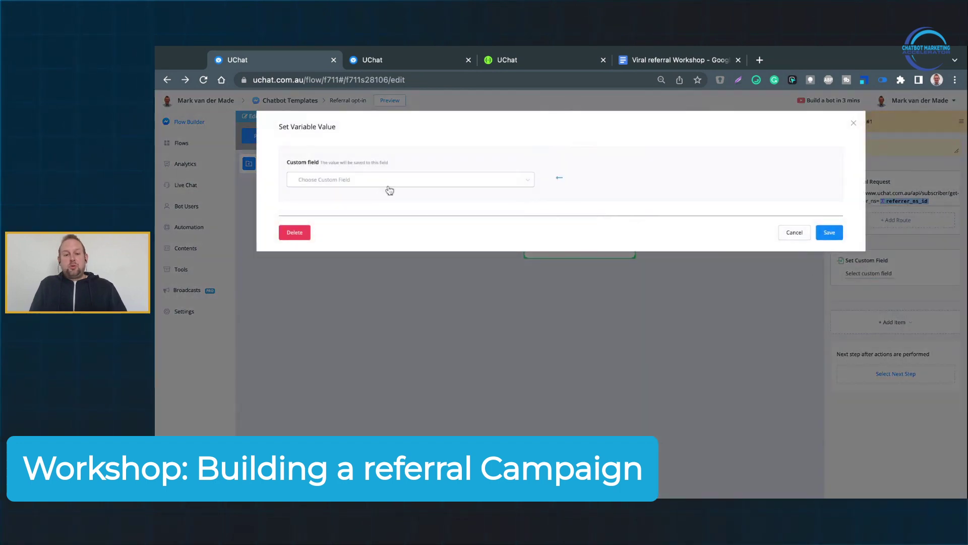
{"action": "type", "text": "refe"}
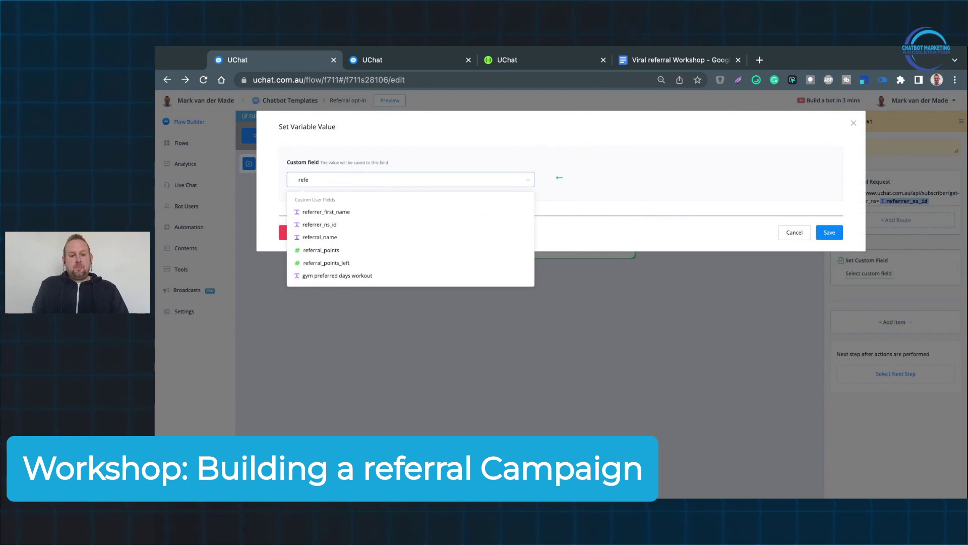
{"action": "left_click", "coordinate": [323, 241]}
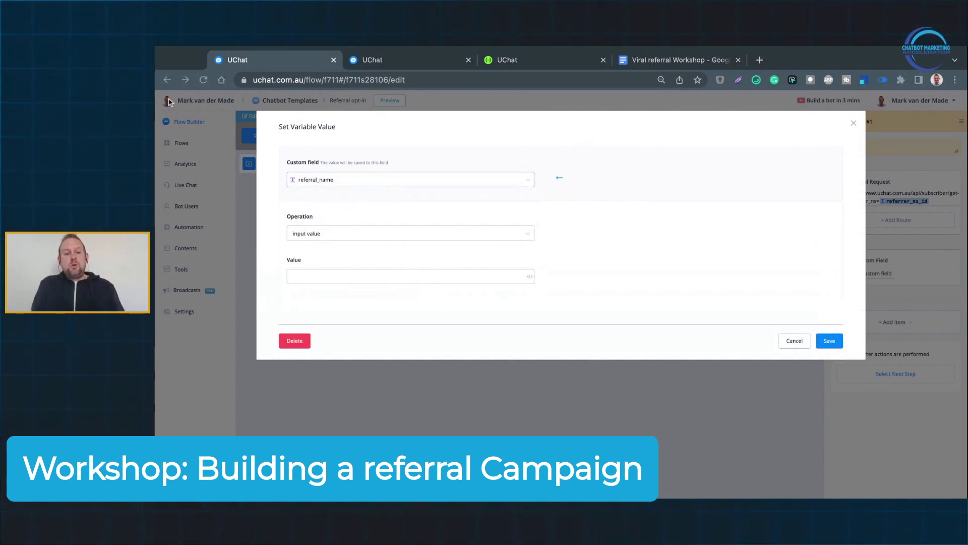
{"action": "left_click", "coordinate": [365, 230]}
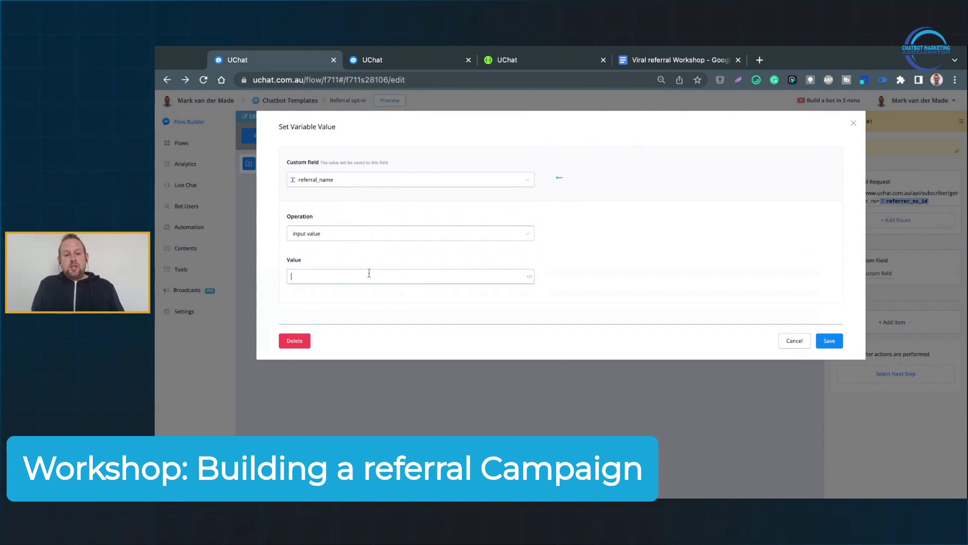
{"action": "left_click", "coordinate": [530, 276]}
{"action": "left_click", "coordinate": [579, 273]}
{"action": "left_click", "coordinate": [465, 303]}
{"action": "left_click", "coordinate": [829, 341]}
{"action": "left_click", "coordinate": [726, 285]}
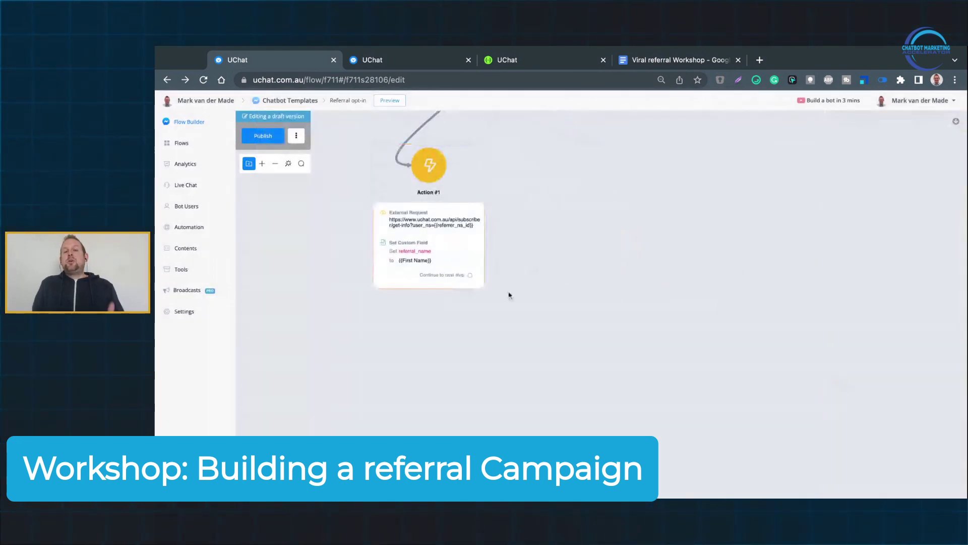
Link a new Action #2 step below Action #1
{"action": "scroll", "coordinate": [533, 294], "scroll_direction": "left", "scroll_amount": 1}
{"action": "scroll", "coordinate": [533, 294], "scroll_direction": "down", "scroll_amount": 1}
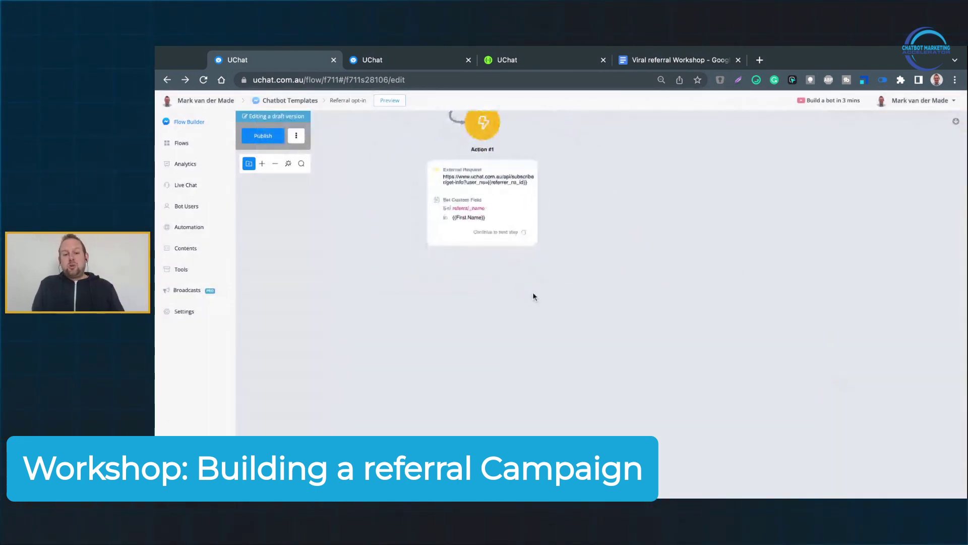
{"action": "scroll", "coordinate": [583, 246], "scroll_direction": "down", "scroll_amount": 2}
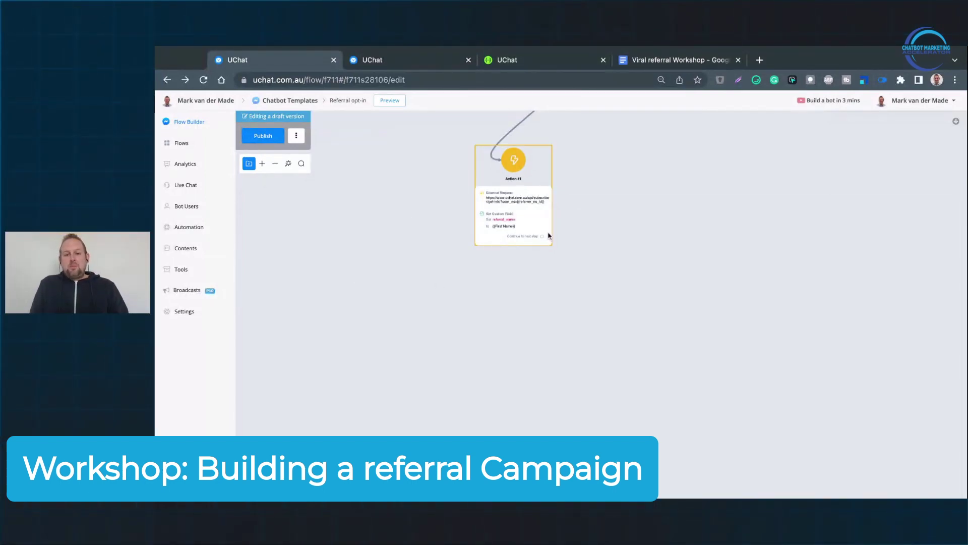
{"action": "left_click_drag", "start_coordinate": [542, 236], "coordinate": [469, 275]}
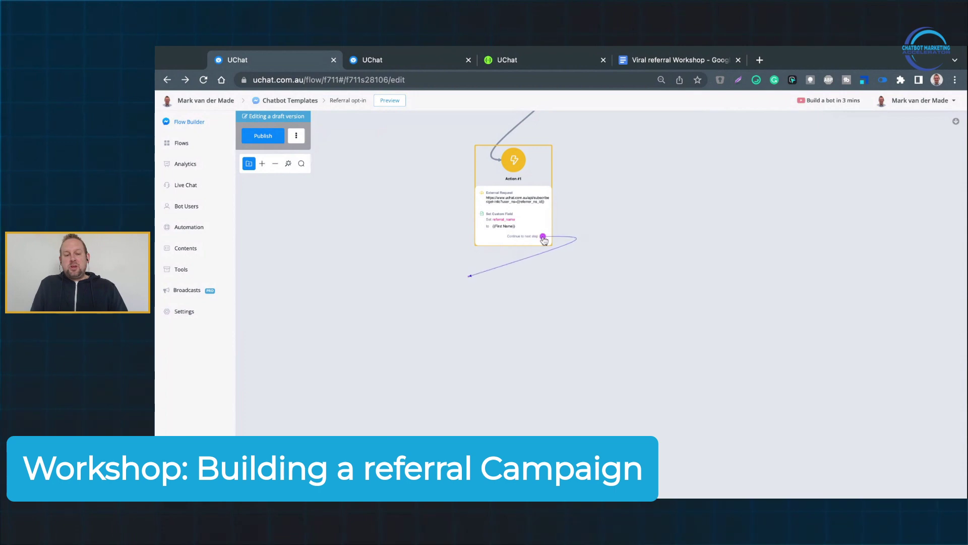
{"action": "left_click", "coordinate": [504, 344]}
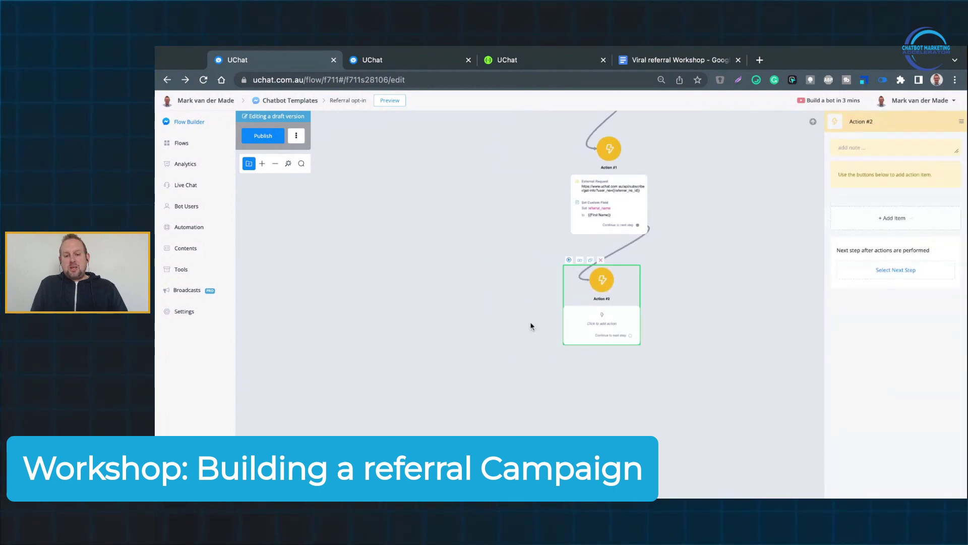
Add an External Request item to Action #2 from Basic Actions
{"action": "left_click", "coordinate": [855, 221]}
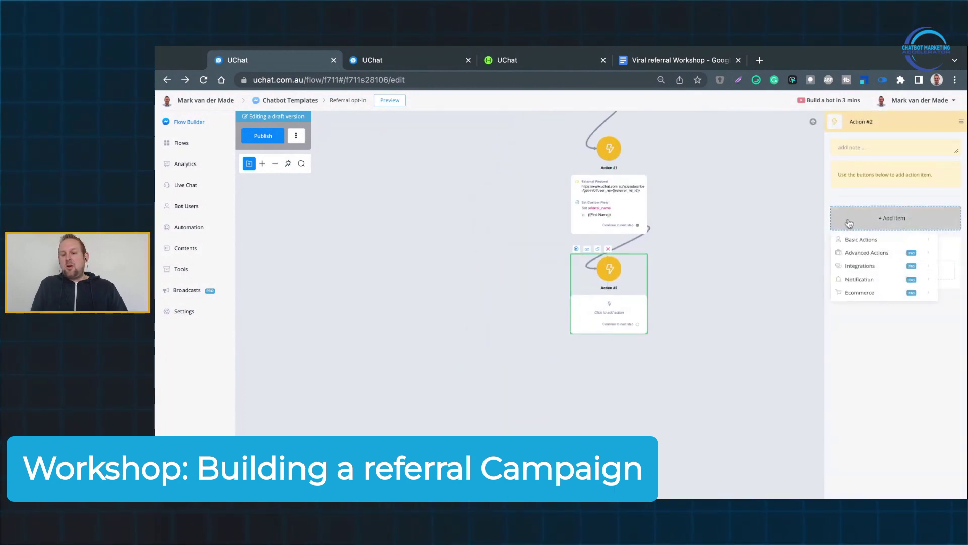
{"action": "mouse_move", "coordinate": [855, 246]}
{"action": "left_click", "coordinate": [792, 256]}
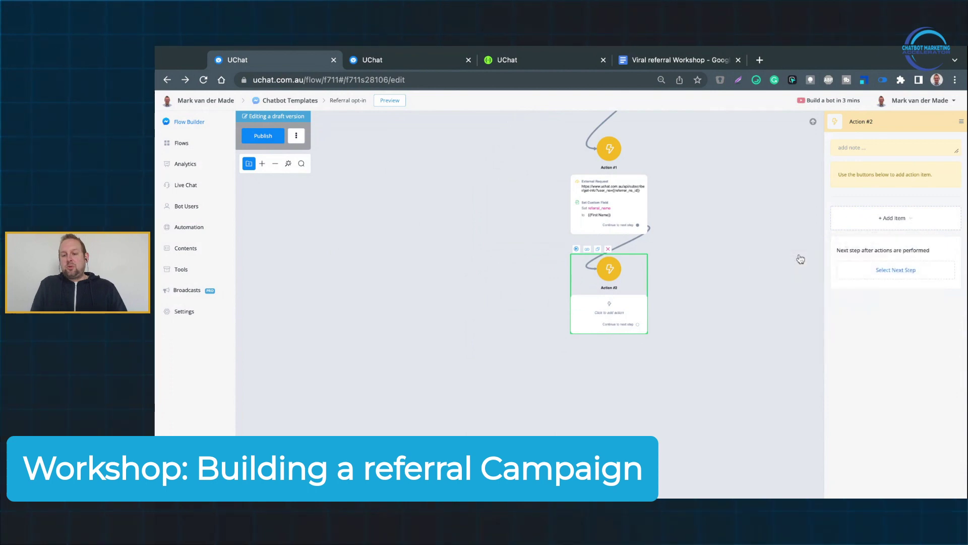
Paste the subscriber/set-user-field-by-name endpoint as the POST URL and check authorization and headers
{"action": "left_click", "coordinate": [858, 195]}
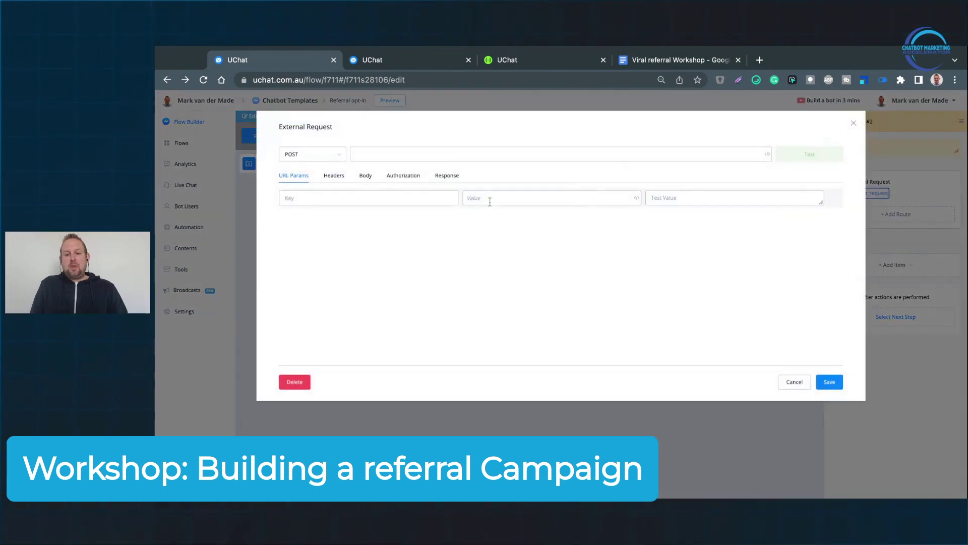
{"action": "left_click", "coordinate": [389, 152]}
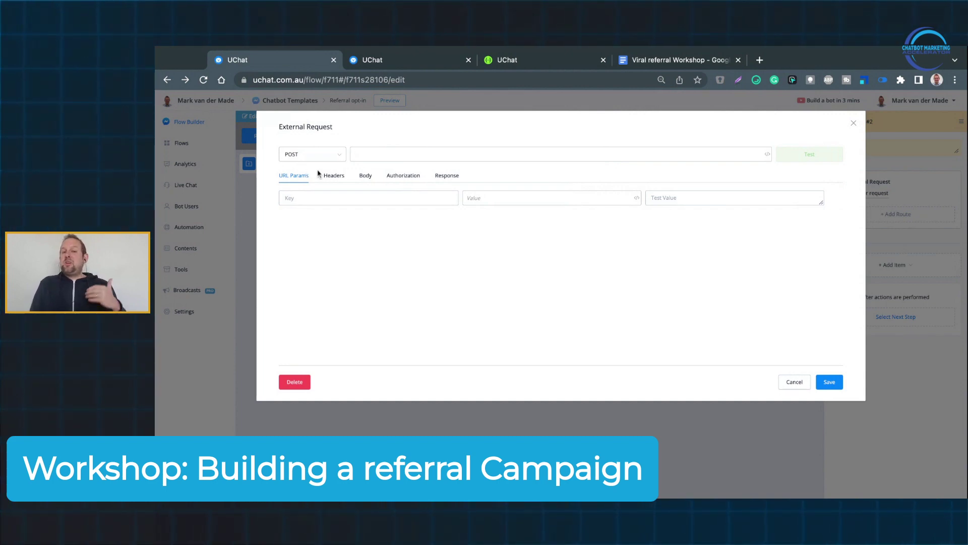
{"action": "type", "text": "https://www.uchat.com.au/api/subscriber/set-user-field-by-name"}
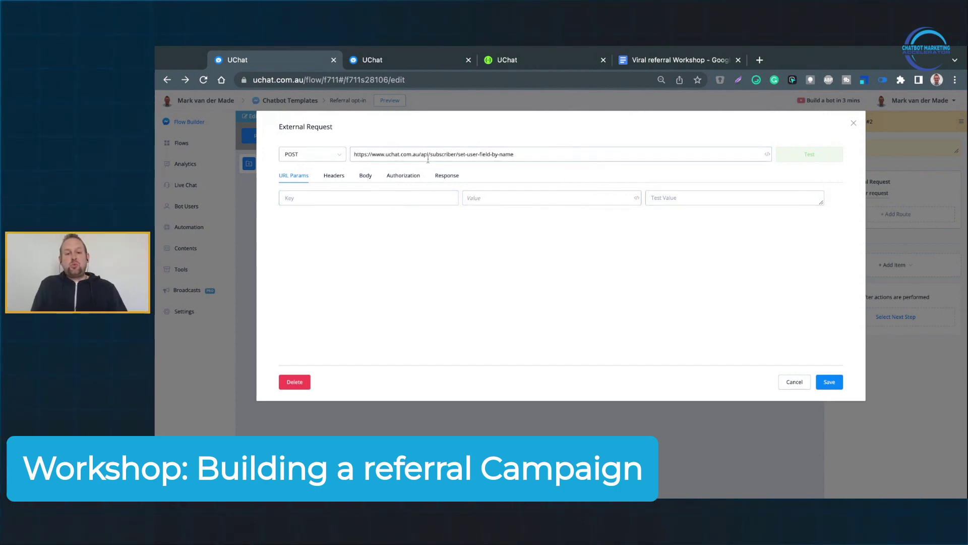
{"action": "left_click", "coordinate": [408, 174]}
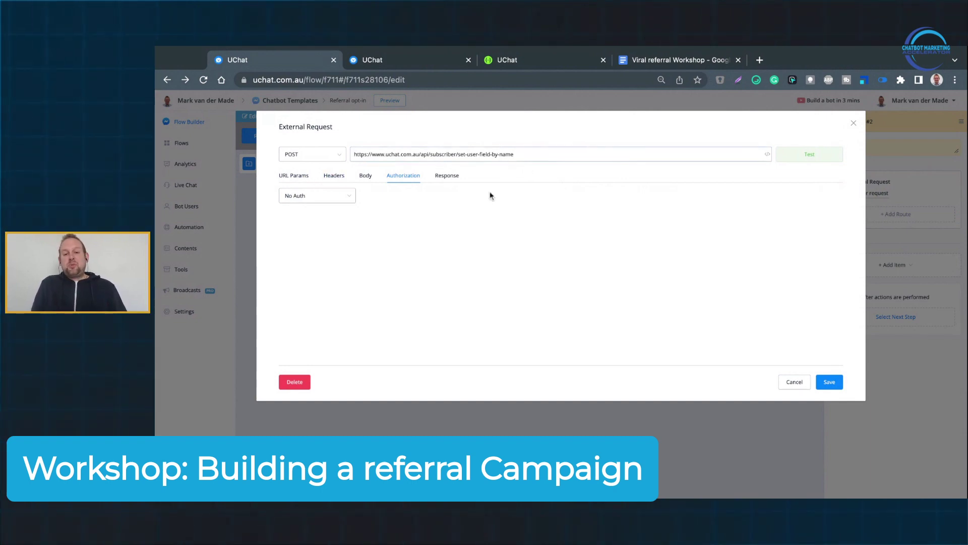
{"action": "left_click", "coordinate": [325, 178]}
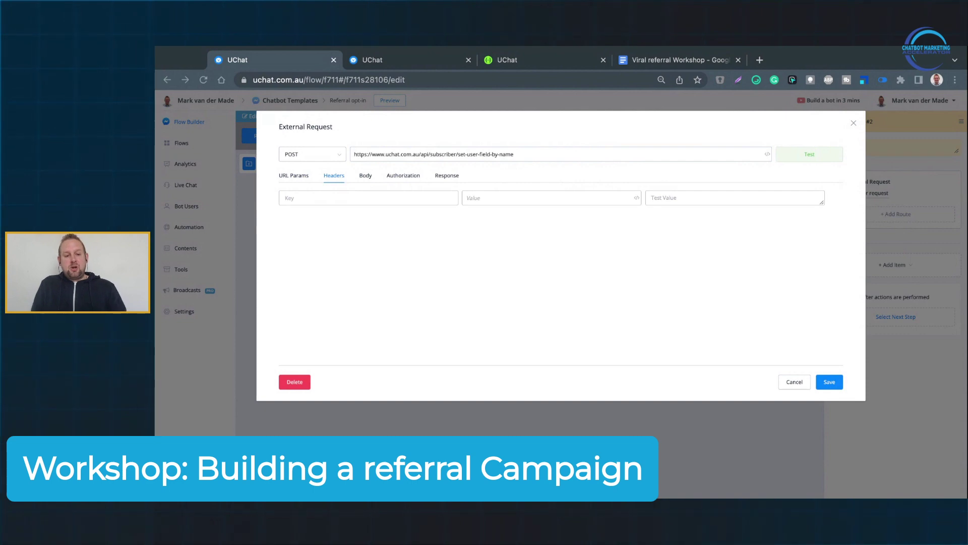
Add an 'accept: application/json' header and set the request body type to raw
{"action": "left_click", "coordinate": [388, 197]}
{"action": "type", "text": "accept"}
{"action": "key", "text": "Tab"}
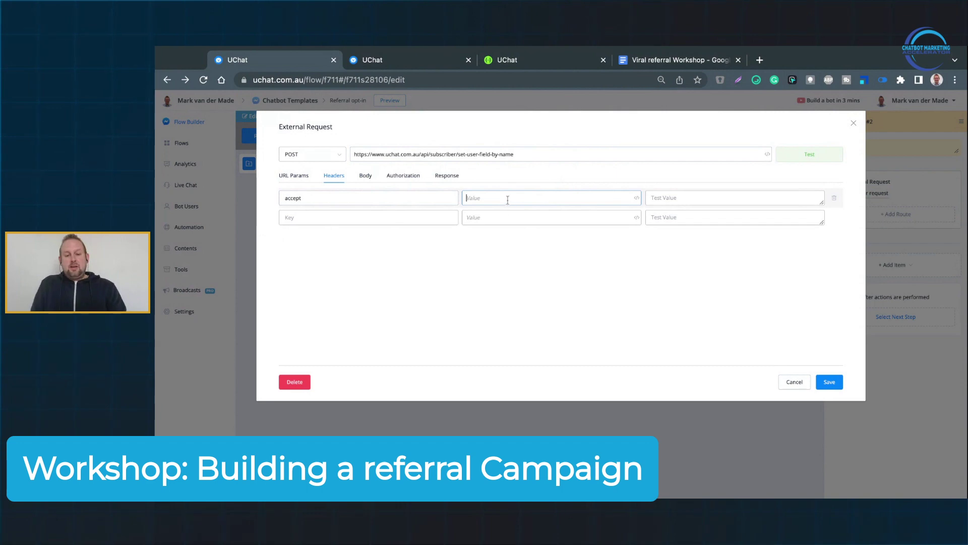
{"action": "type", "text": "application/json"}
{"action": "left_click", "coordinate": [417, 217]}
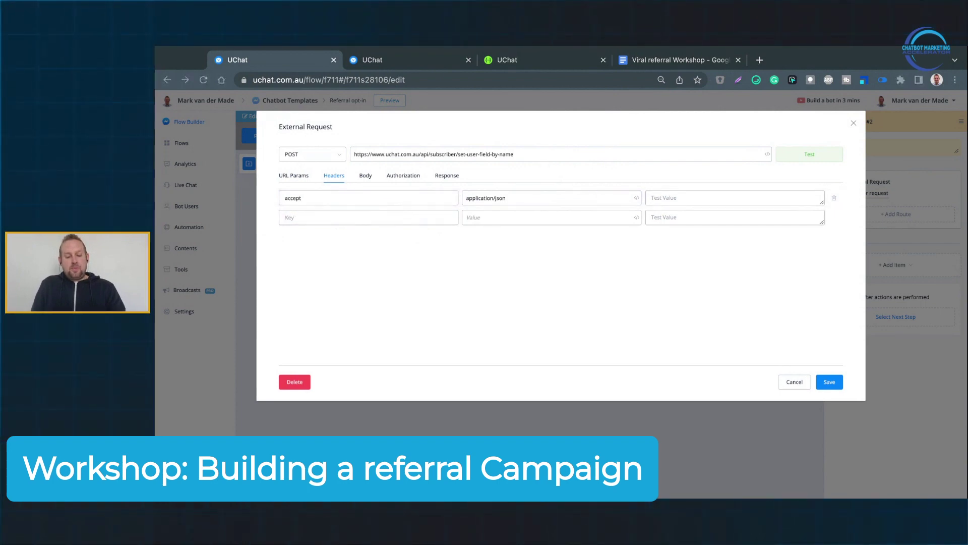
{"action": "left_click", "coordinate": [567, 126]}
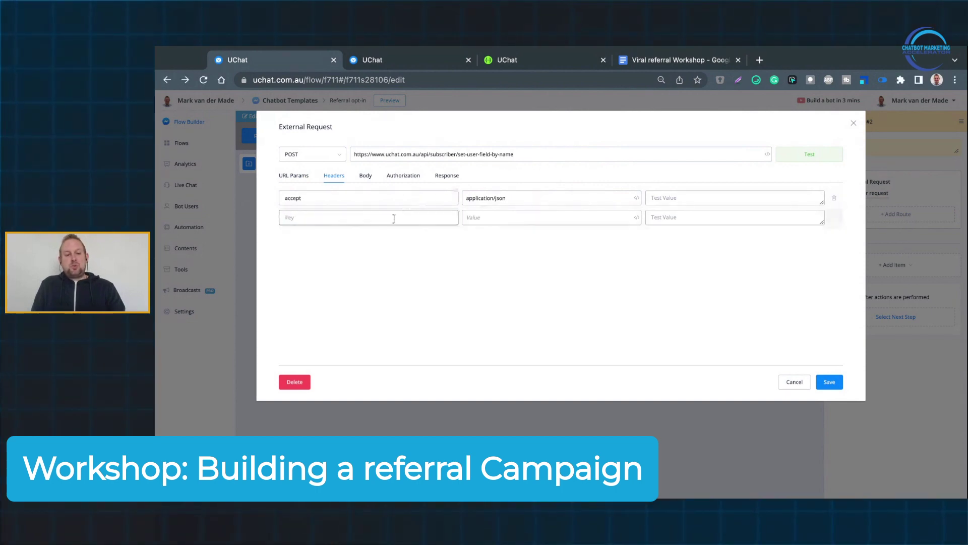
{"action": "left_click", "coordinate": [365, 175]}
{"action": "left_click", "coordinate": [474, 197]}
Paste the JSON body (user_ns referrer_ns_id, field_name referral_name) and remove the stray space
{"action": "left_click", "coordinate": [436, 224]}
{"action": "type", "text": "{ \"user_ns\":\"referrer_ns_id\", \"field_name\":\"referral_name\", \"value\":\"referral_name\" }"}
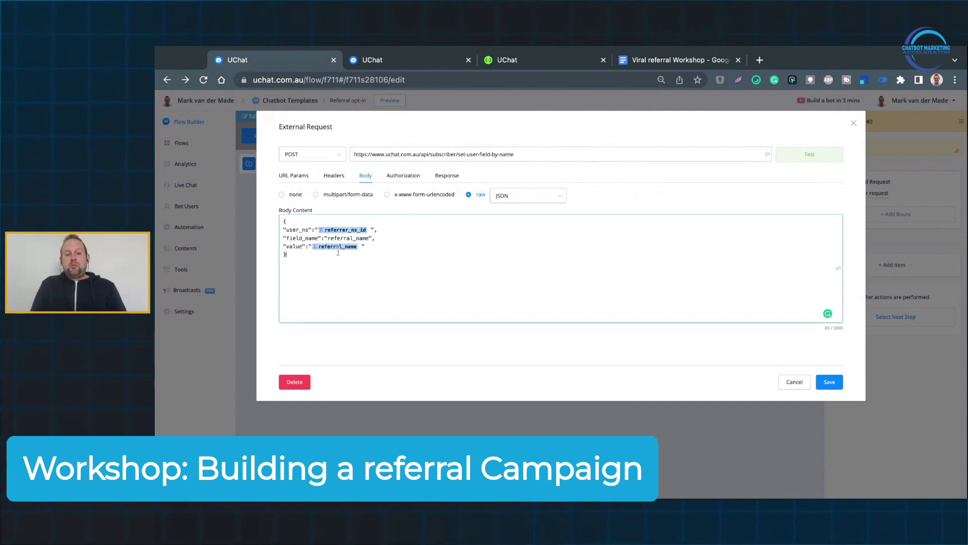
{"action": "left_click", "coordinate": [360, 247]}
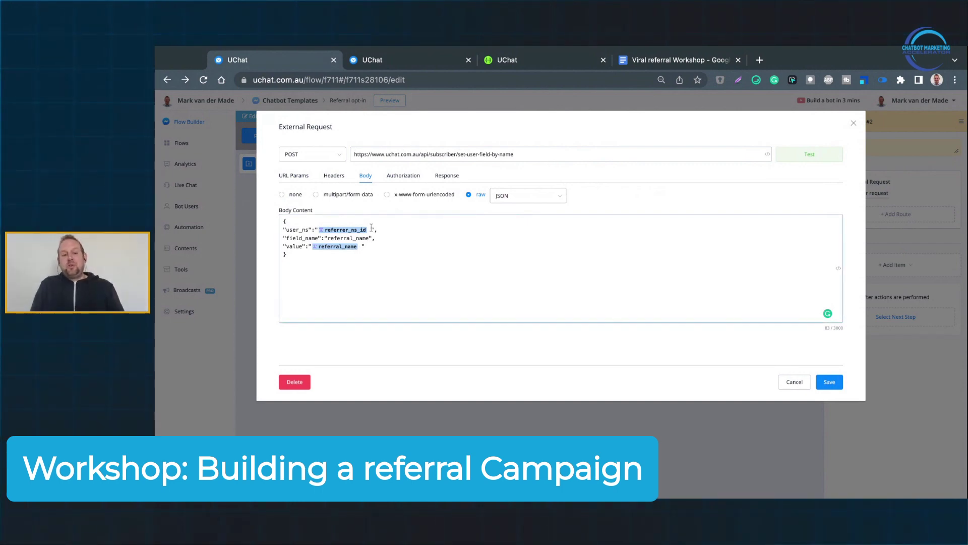
{"action": "key", "text": "BackSpace"}
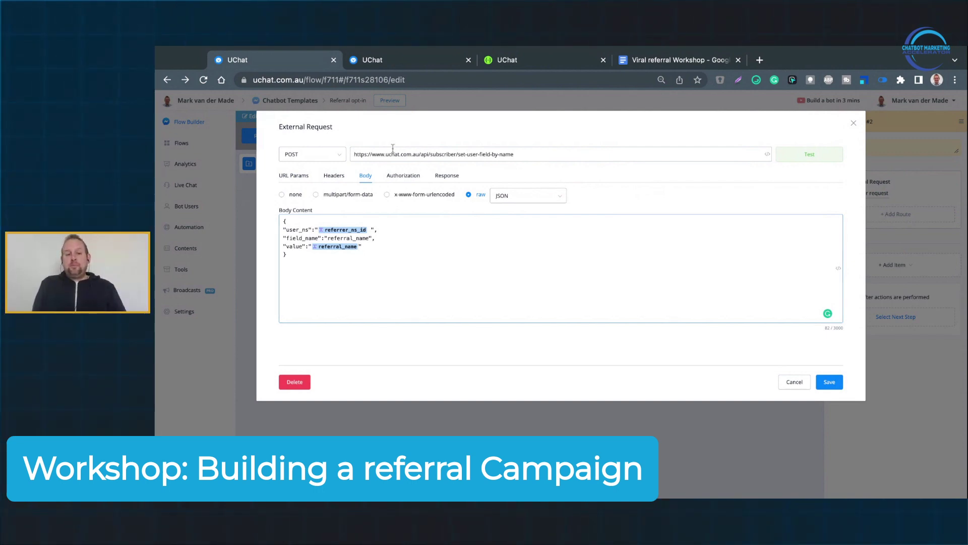
Switch the request's authorization type to Bearer Token
{"action": "left_click", "coordinate": [403, 175]}
{"action": "left_click", "coordinate": [322, 196]}
{"action": "left_click", "coordinate": [299, 256]}
{"action": "left_click", "coordinate": [338, 229]}
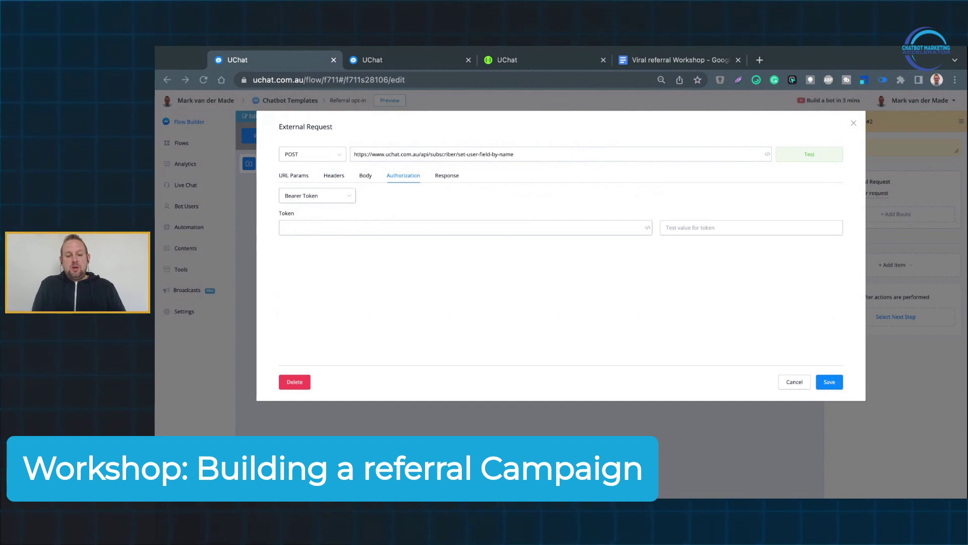
Paste the Chatbot Templates API key as both the token and its test value
{"action": "left_click", "coordinate": [386, 61]}
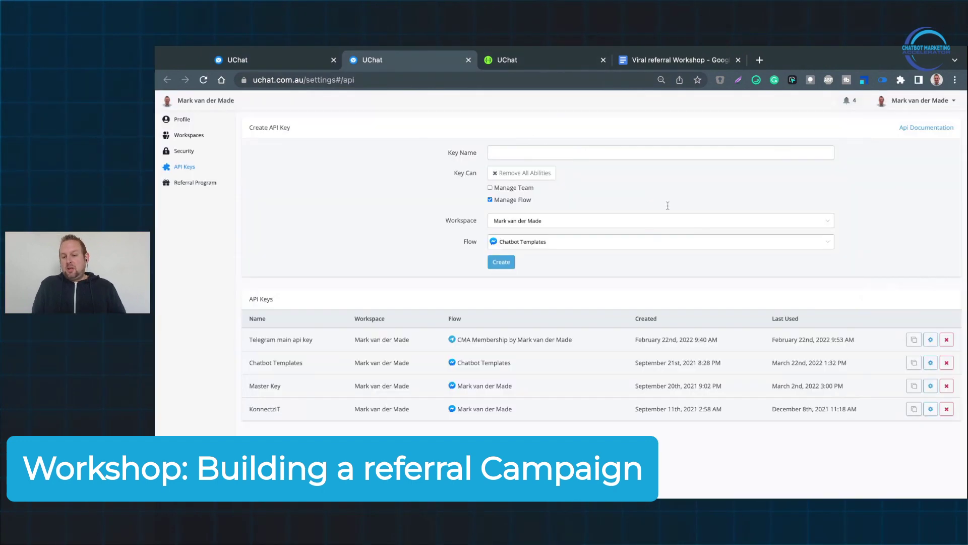
{"action": "left_click", "coordinate": [914, 363]}
{"action": "left_click", "coordinate": [303, 60]}
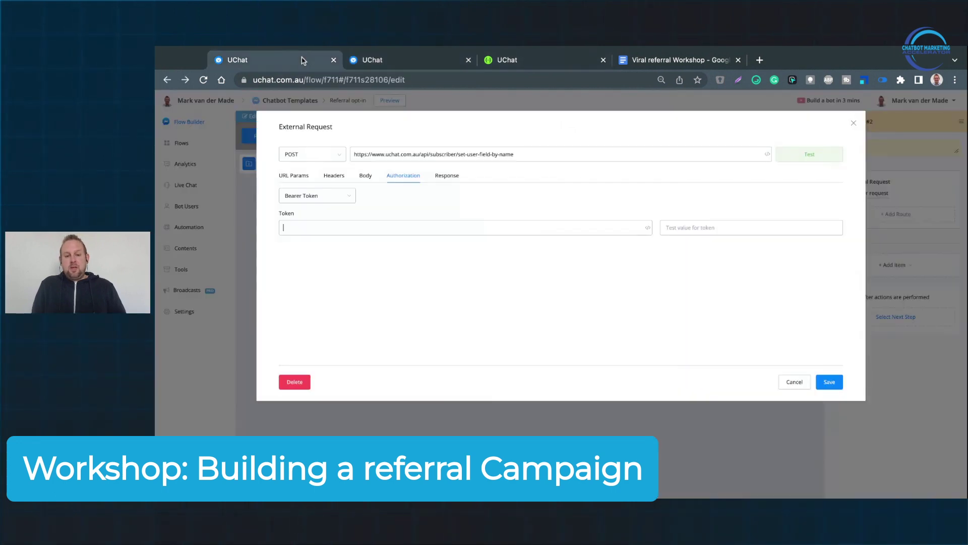
{"action": "left_click", "coordinate": [531, 228]}
{"action": "key", "text": "ctrl+v"}
{"action": "left_click", "coordinate": [715, 228]}
{"action": "key", "text": "ctrl+v"}
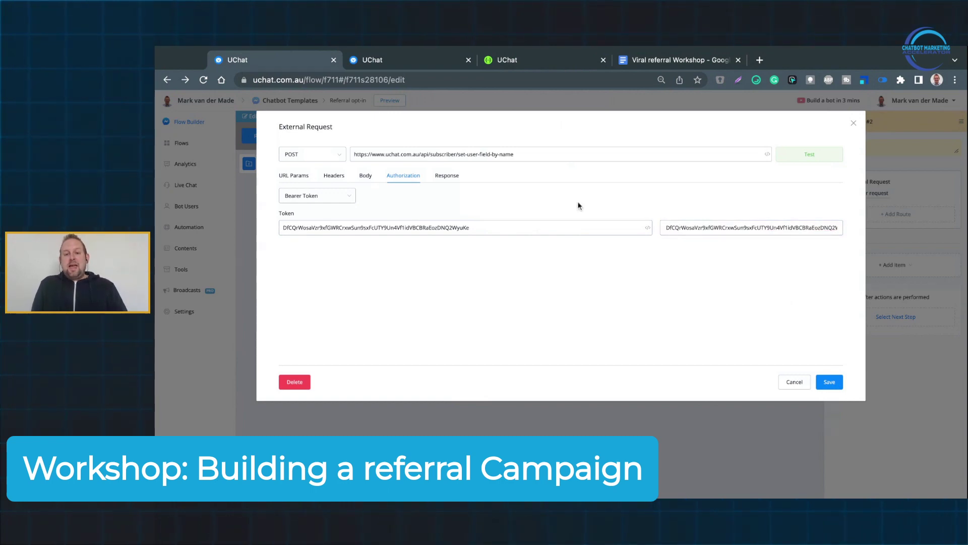
{"action": "left_click", "coordinate": [331, 176]}
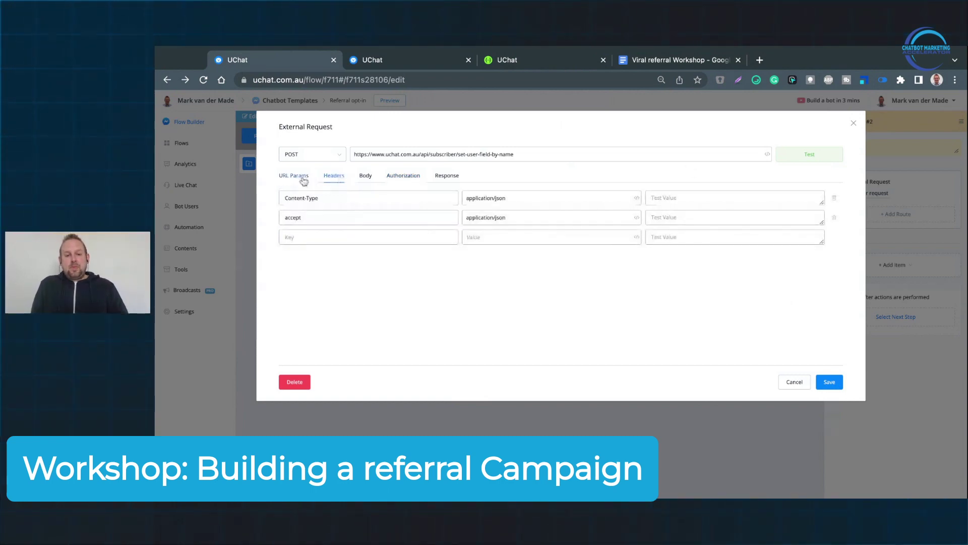
Copy the body JSON into the test body content, clearing the stray space
{"action": "left_click", "coordinate": [366, 176]}
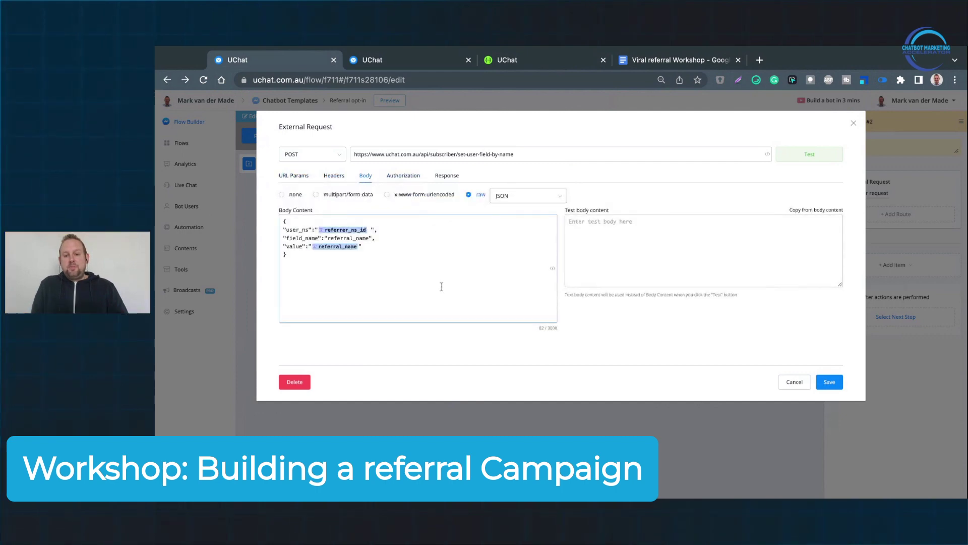
{"action": "left_click_drag", "start_coordinate": [441, 286], "coordinate": [277, 228]}
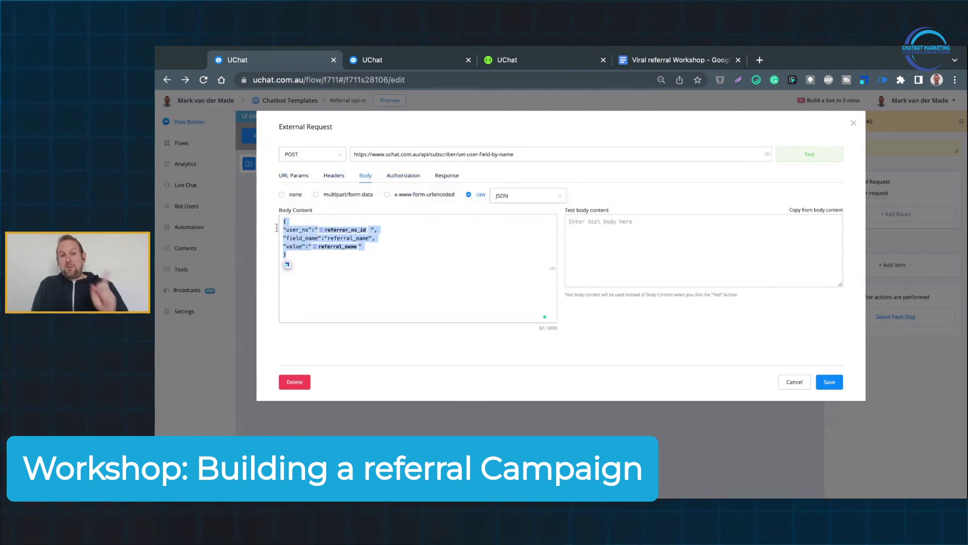
{"action": "left_click", "coordinate": [695, 235]}
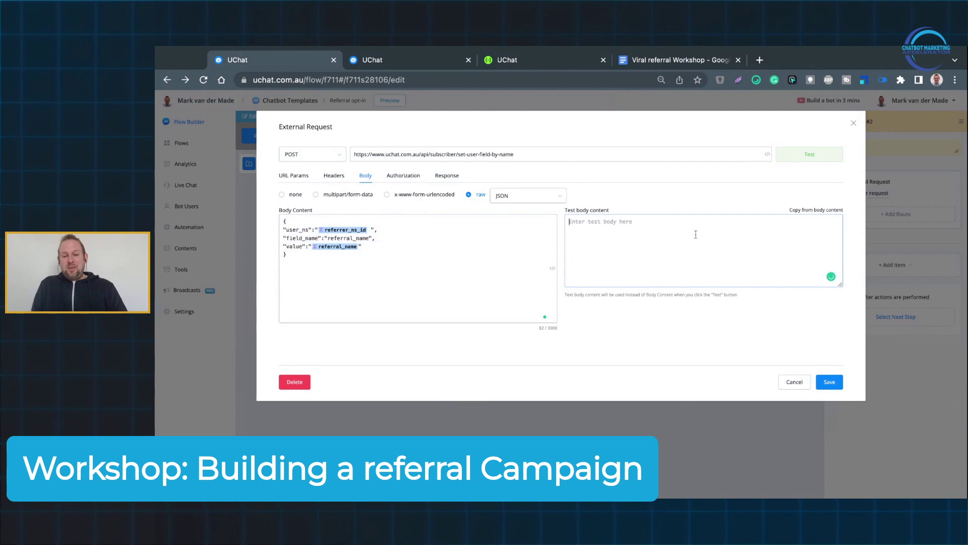
{"action": "key", "text": "ctrl+v"}
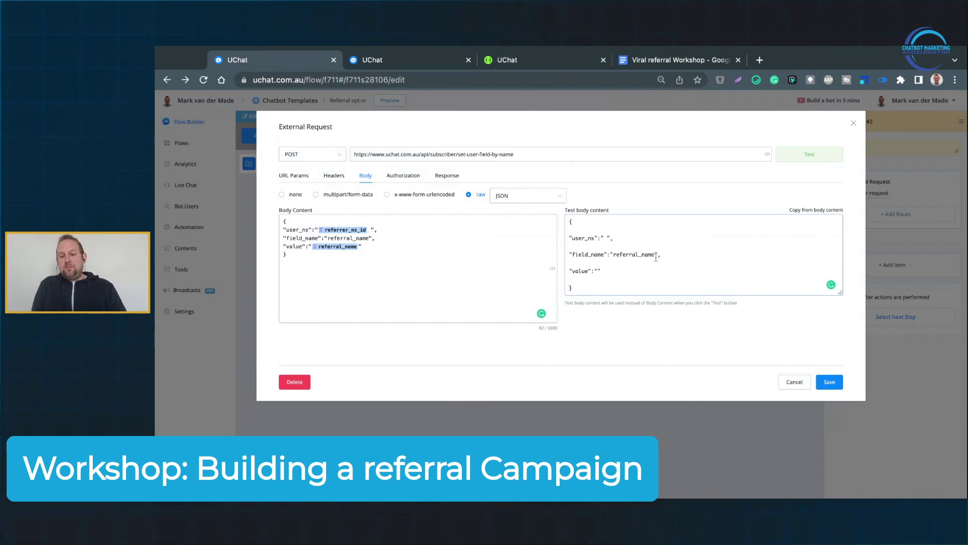
{"action": "key", "text": "BackSpace"}
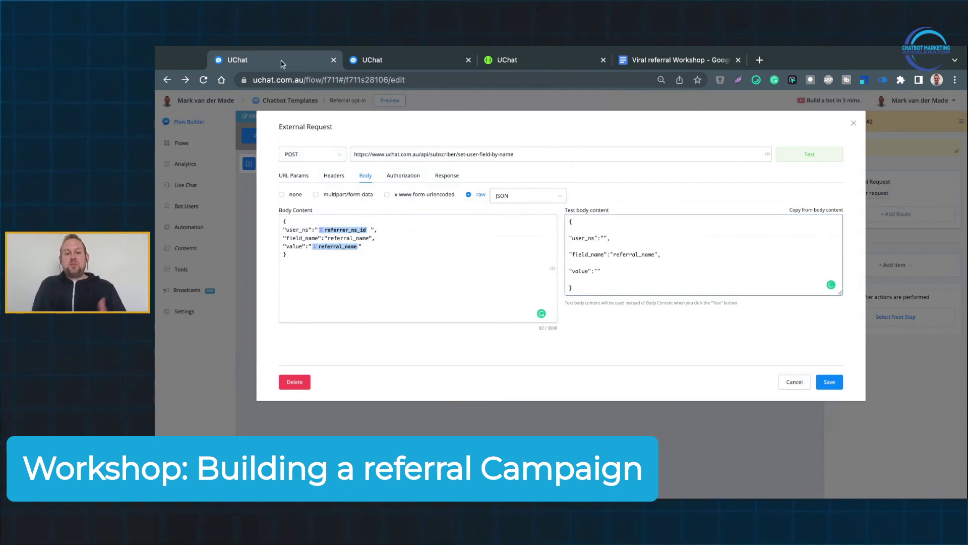
Copy a bot user's User Ns from Bot Users into the test user_ns
{"action": "left_click", "coordinate": [432, 60]}
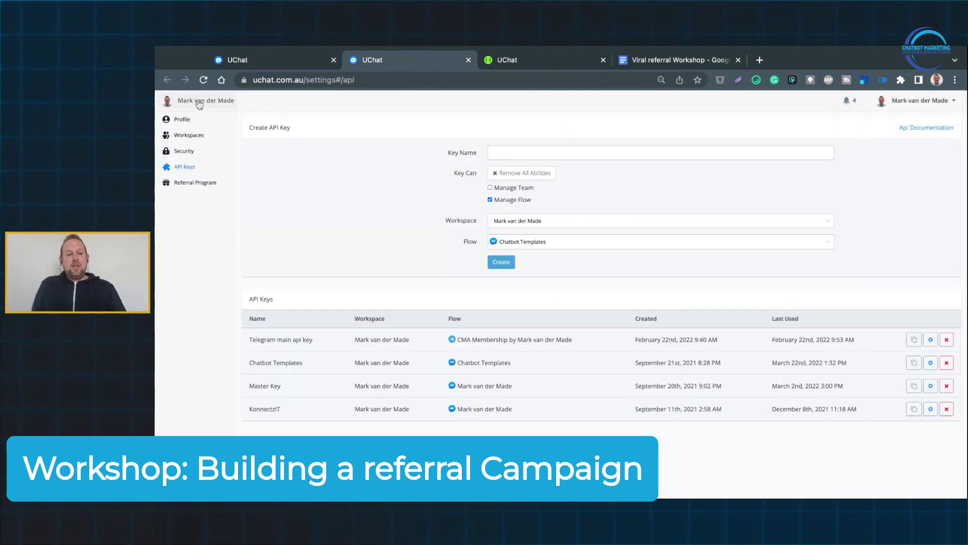
{"action": "left_click", "coordinate": [279, 62]}
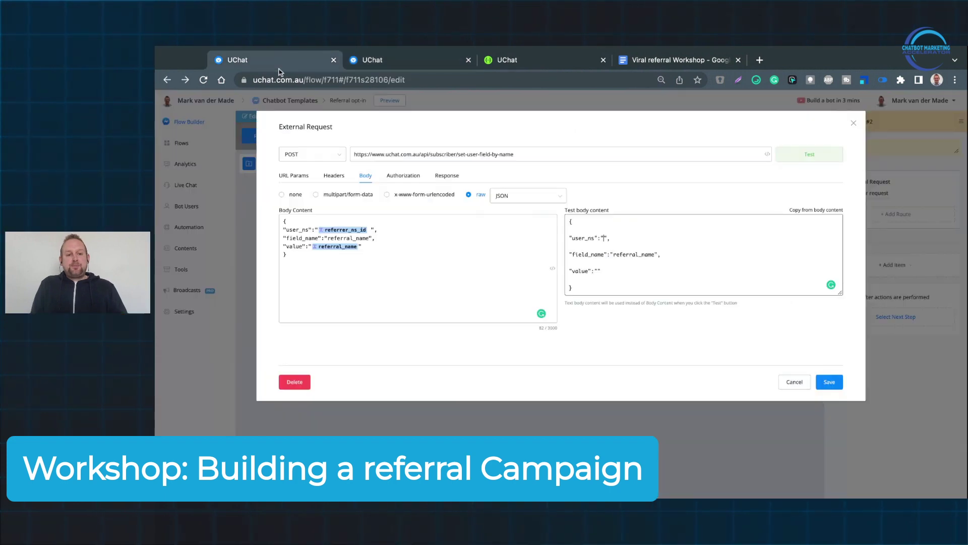
{"action": "right_click", "coordinate": [279, 69]}
{"action": "left_click", "coordinate": [343, 102]}
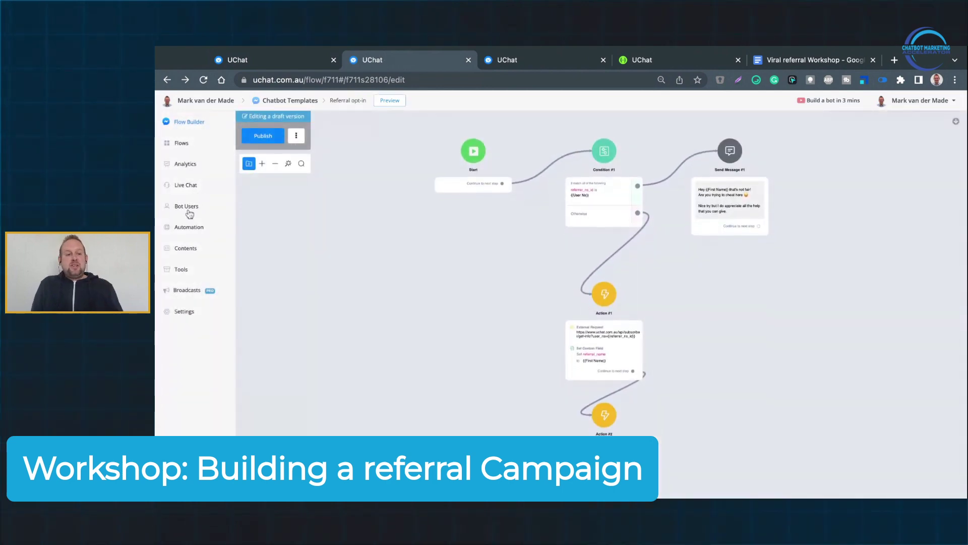
{"action": "left_click", "coordinate": [190, 216]}
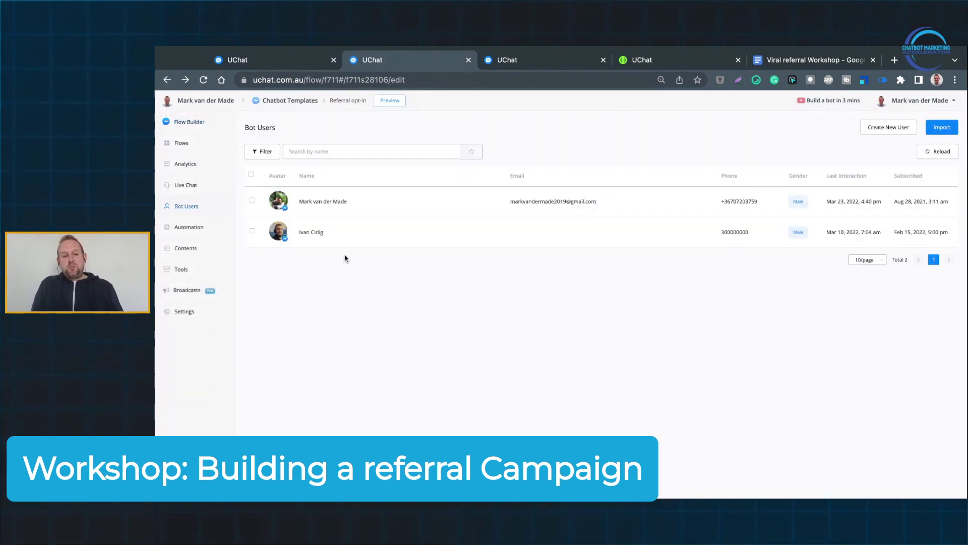
{"action": "left_click", "coordinate": [350, 202]}
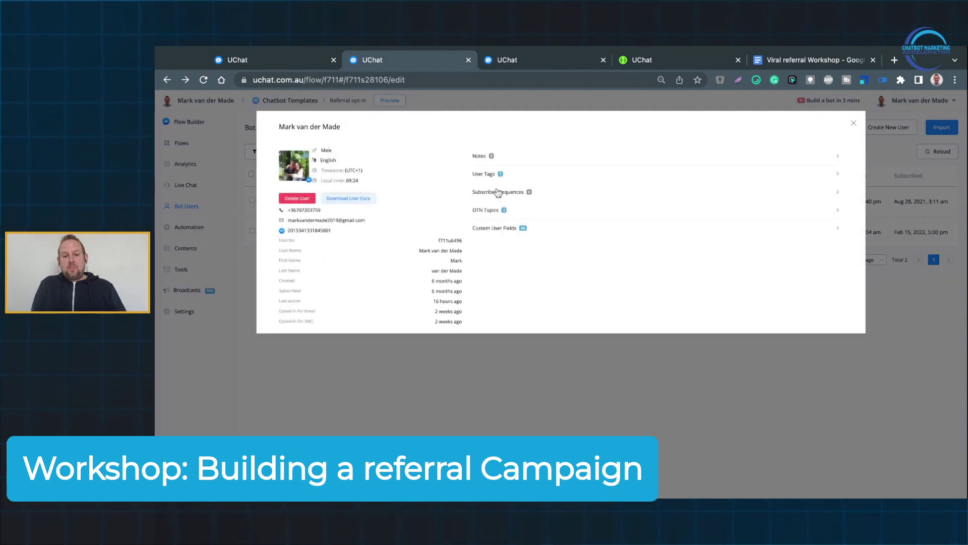
{"action": "left_click", "coordinate": [450, 243]}
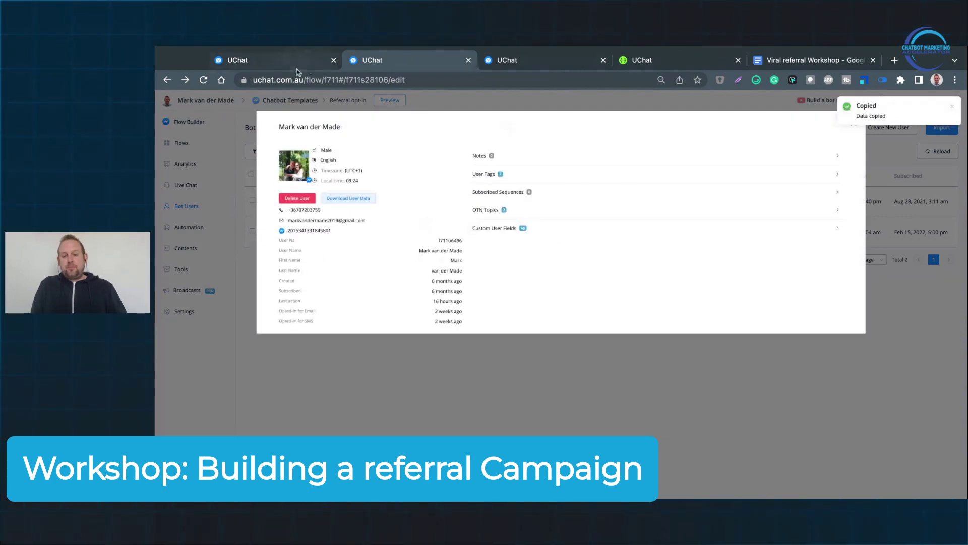
{"action": "left_click", "coordinate": [272, 60]}
{"action": "key", "text": "ctrl+v"}
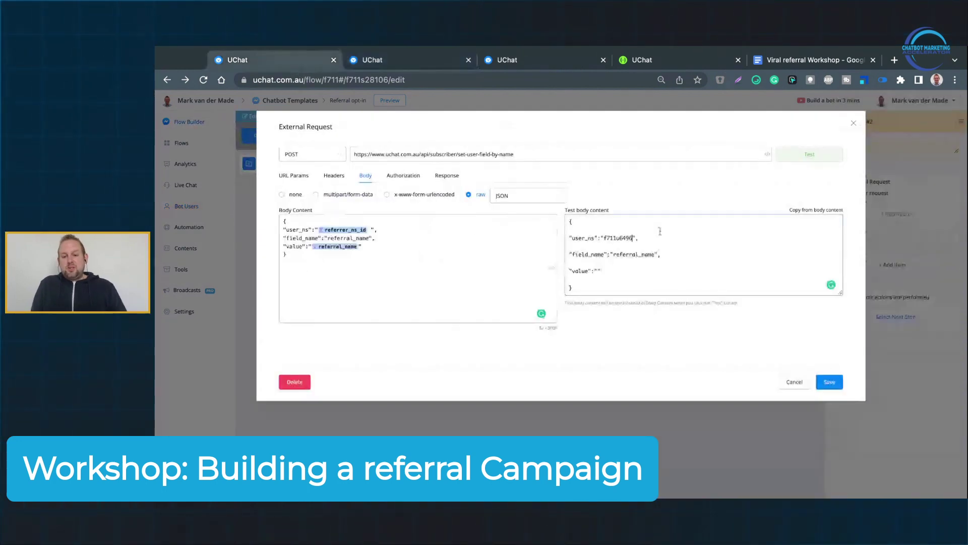
Enter John as the test value and run the test
{"action": "left_click", "coordinate": [598, 272]}
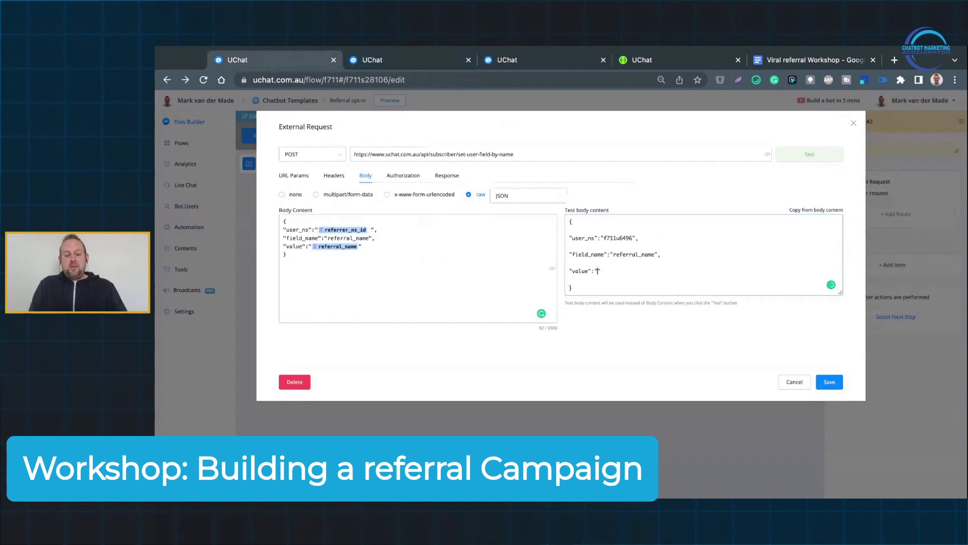
{"action": "type", "text": "John"}
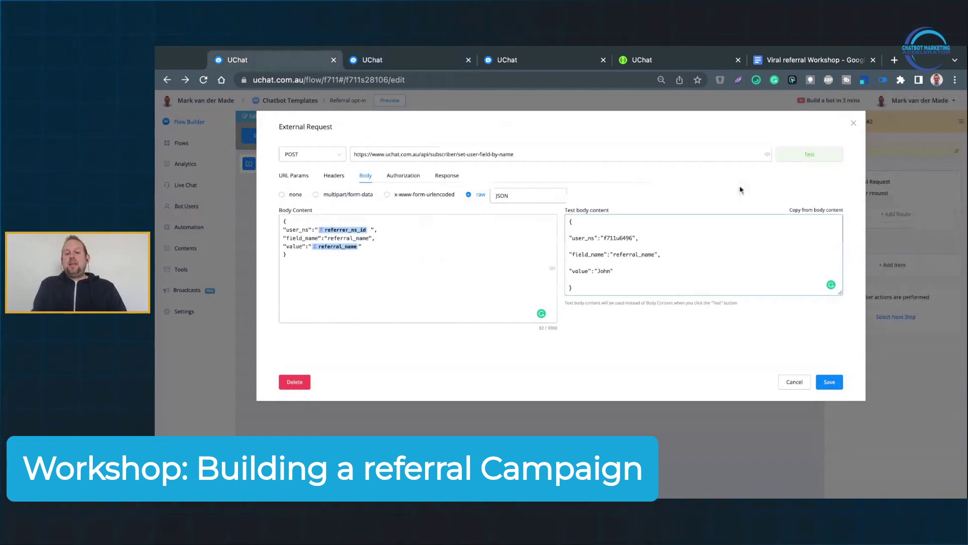
{"action": "left_click", "coordinate": [814, 159]}
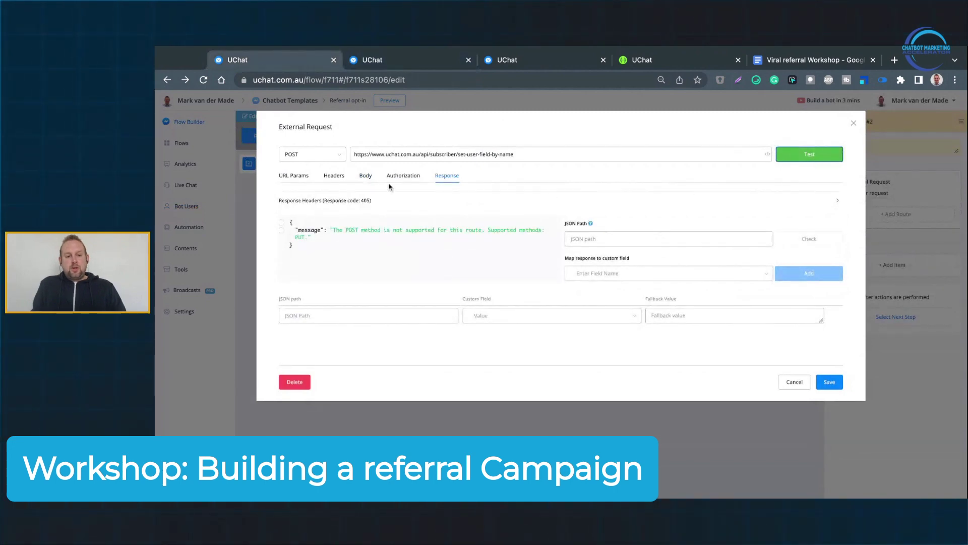
Change the method from POST to PUT, retest for a 200 status ok, and save
{"action": "left_click", "coordinate": [301, 159]}
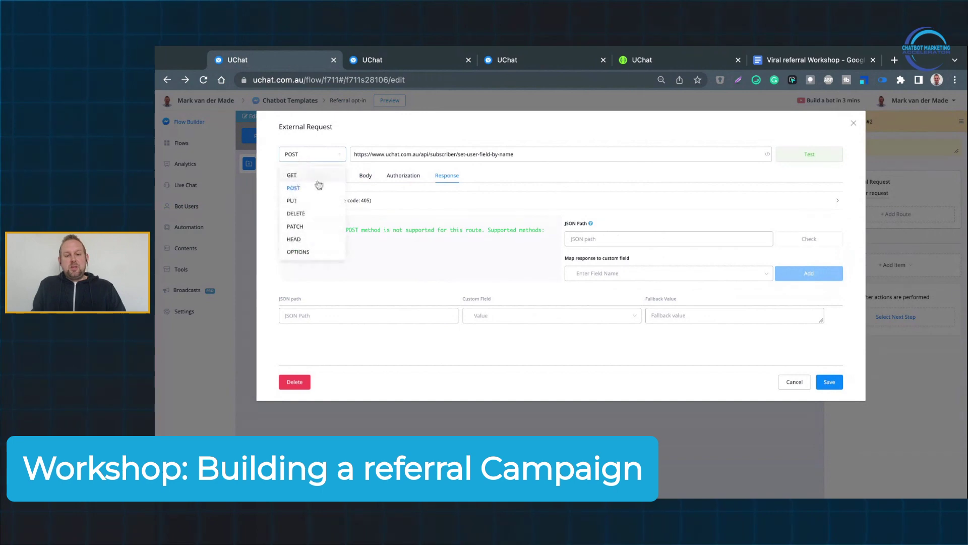
{"action": "left_click", "coordinate": [309, 201]}
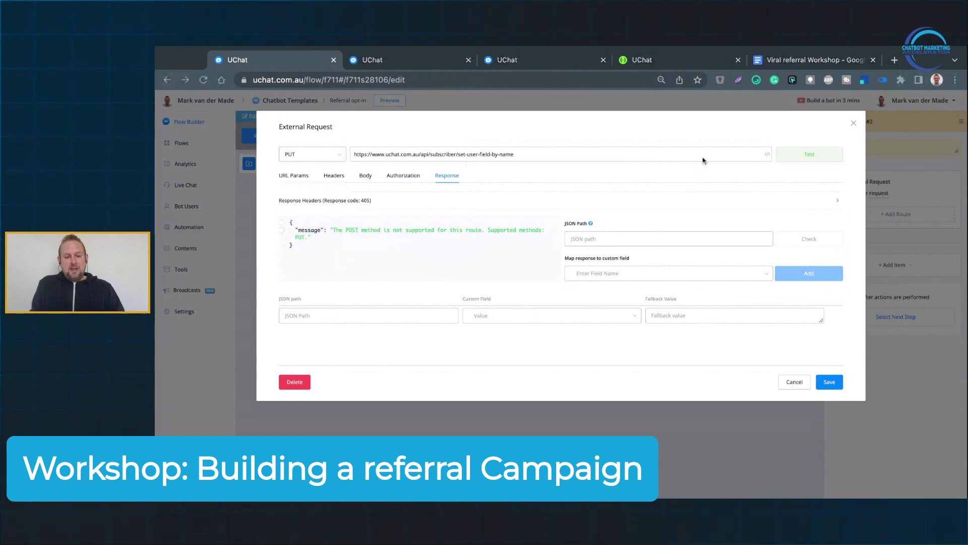
{"action": "left_click", "coordinate": [665, 137]}
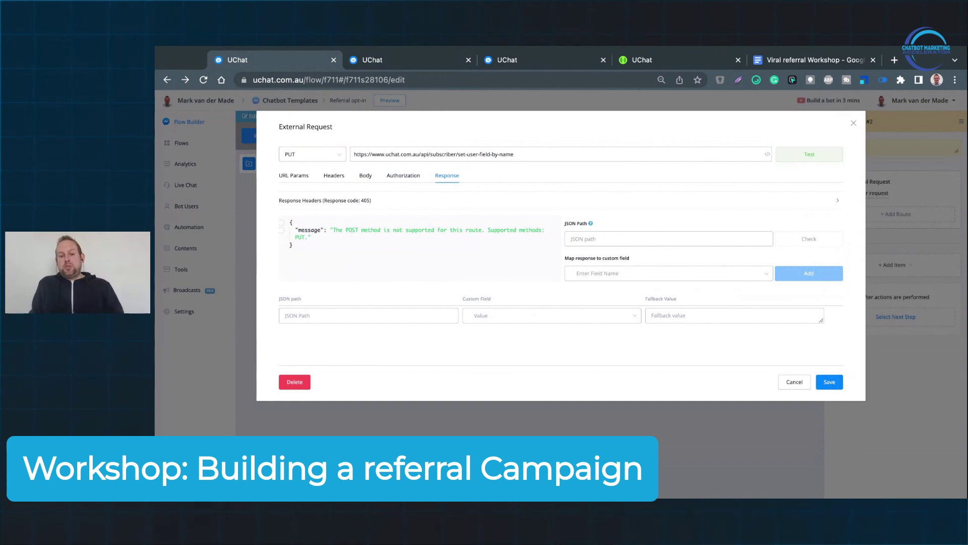
{"action": "left_click", "coordinate": [801, 156]}
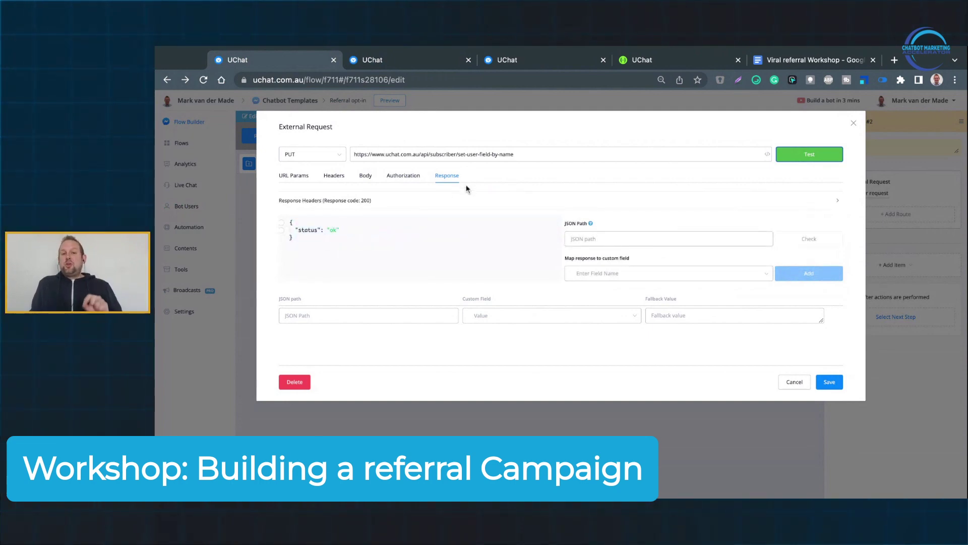
{"action": "left_click", "coordinate": [359, 179]}
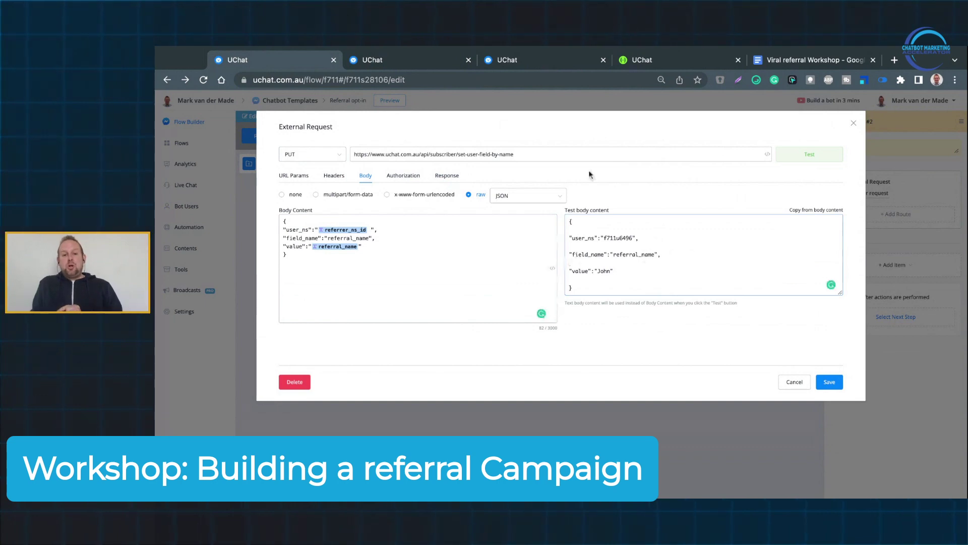
{"action": "left_click", "coordinate": [830, 383]}
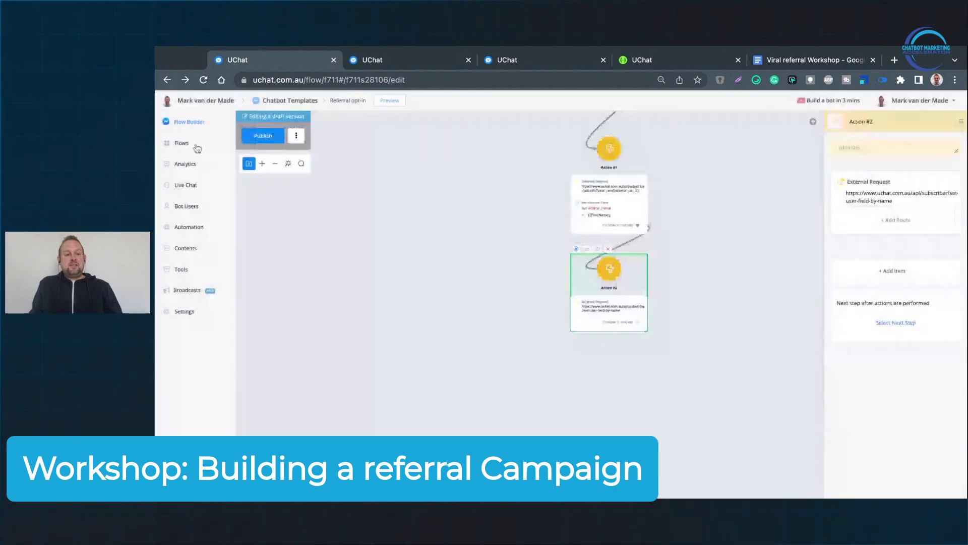
Check that the test subscriber's referral_name custom field holds the referrer's name, and save it
{"action": "left_click", "coordinate": [195, 211]}
{"action": "left_click", "coordinate": [316, 208]}
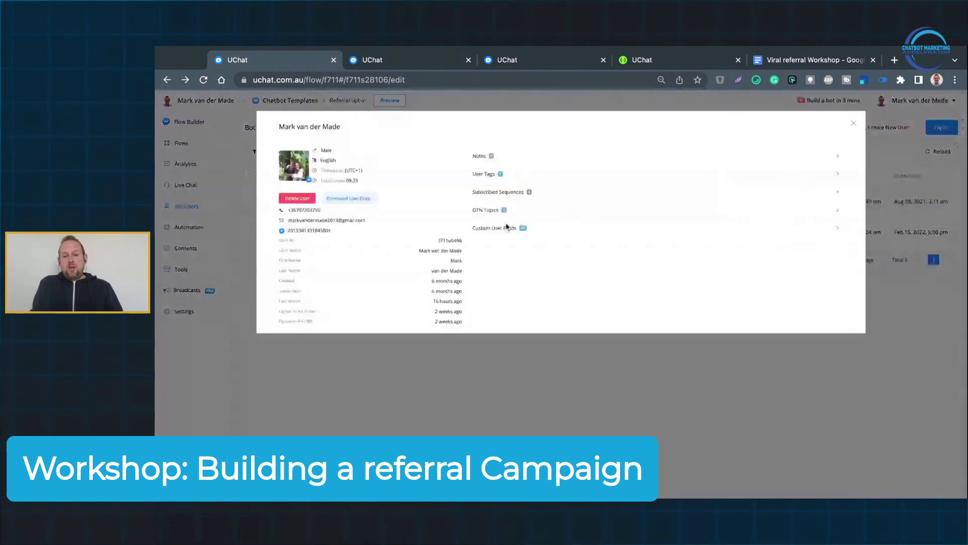
{"action": "scroll", "coordinate": [673, 329], "scroll_direction": "down", "scroll_amount": 5}
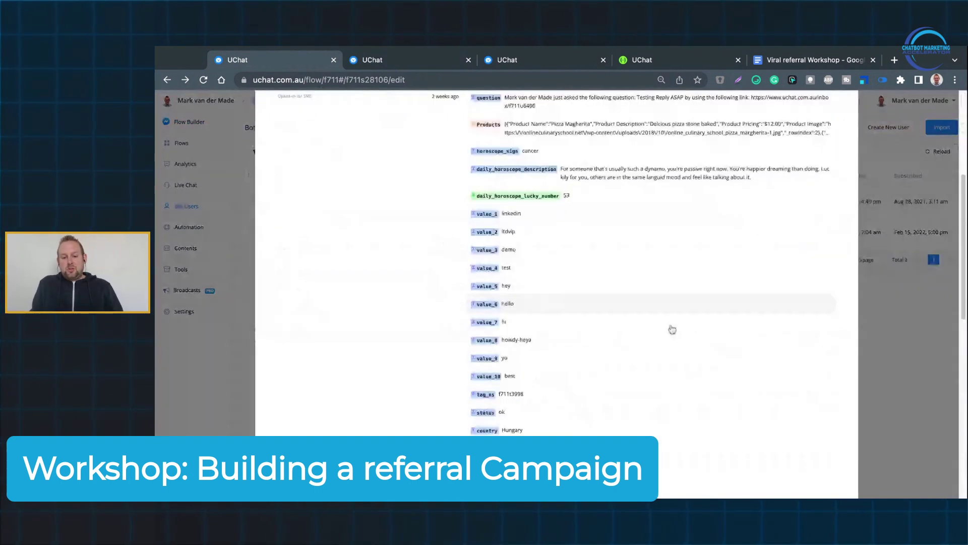
{"action": "scroll", "coordinate": [673, 329], "scroll_direction": "down", "scroll_amount": 5}
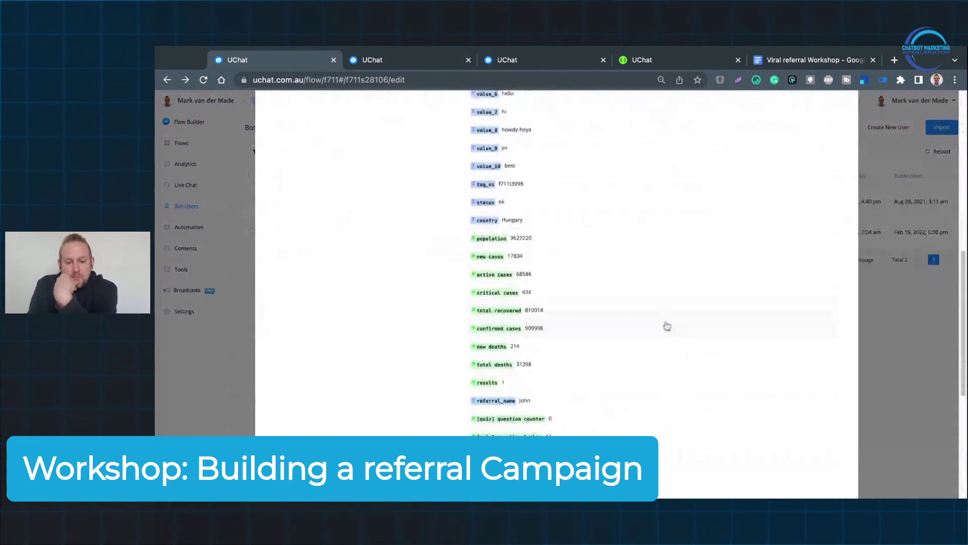
{"action": "left_click", "coordinate": [553, 385]}
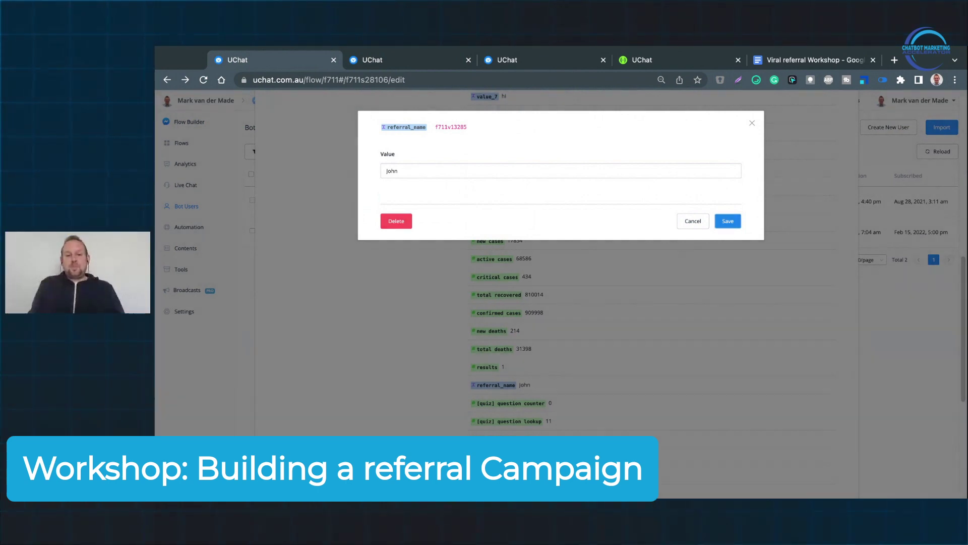
{"action": "left_click", "coordinate": [728, 221]}
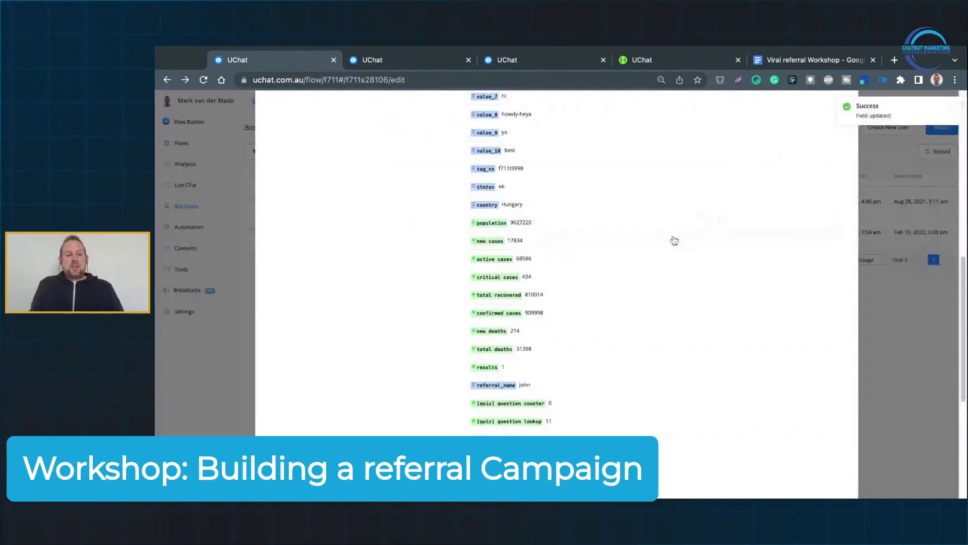
Close the subscriber's details and reopen the Referral opt-in flow
{"action": "scroll", "coordinate": [675, 241], "scroll_direction": "up", "scroll_amount": 10}
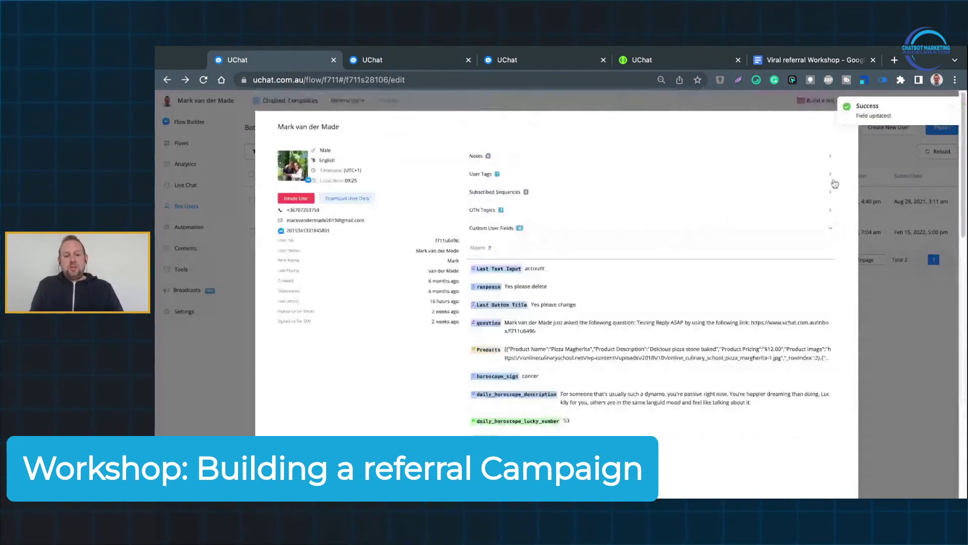
{"action": "left_click", "coordinate": [878, 177]}
{"action": "left_click", "coordinate": [188, 145]}
{"action": "left_click", "coordinate": [347, 207]}
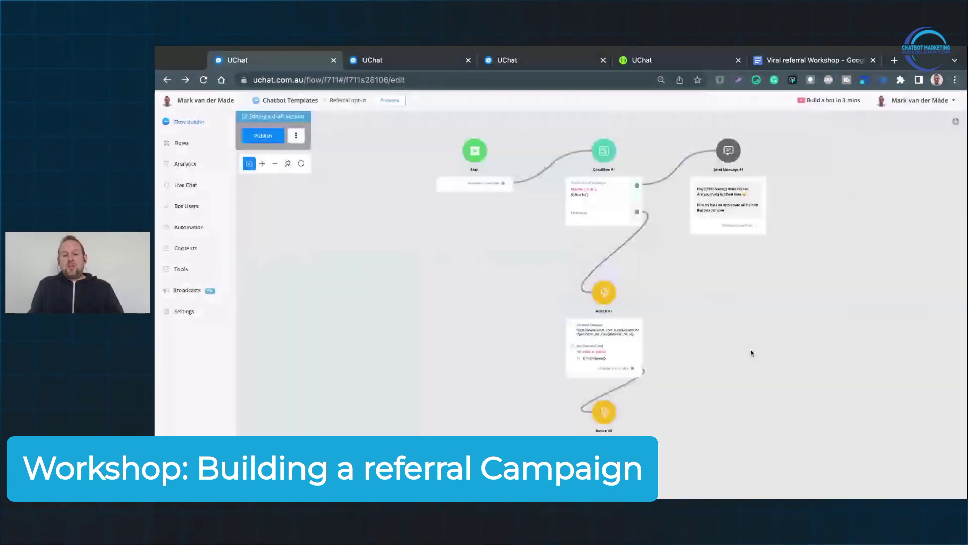
Attach a new Send Message #2 step to Action #2 with the text 'Hey {{First Name}}'
{"action": "left_click_drag", "start_coordinate": [752, 352], "coordinate": [626, 222]}
{"action": "left_click_drag", "start_coordinate": [507, 336], "coordinate": [575, 222]}
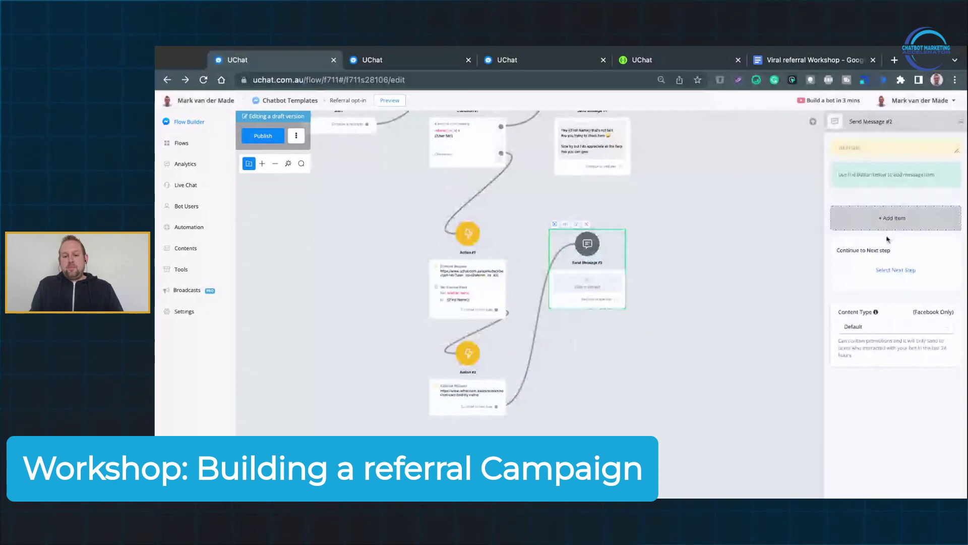
{"action": "left_click", "coordinate": [891, 224]}
{"action": "left_click", "coordinate": [862, 245]}
{"action": "left_click", "coordinate": [869, 187]}
{"action": "type", "text": "Hey"}
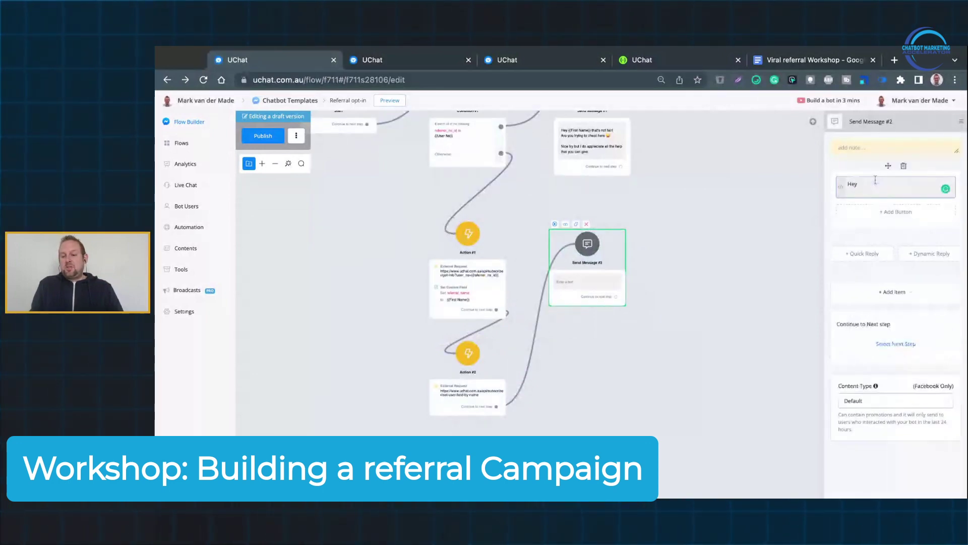
{"action": "type", "text": " {{First Name}}"}
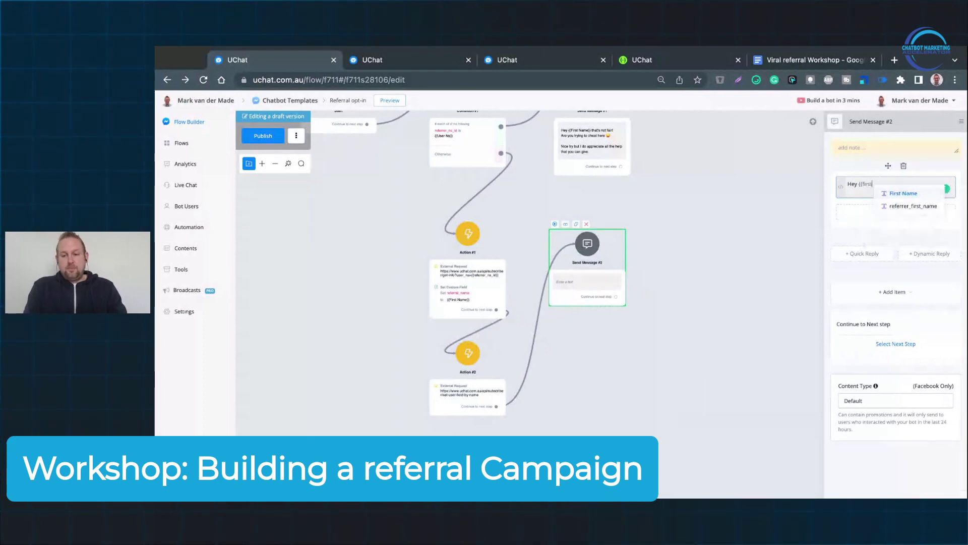